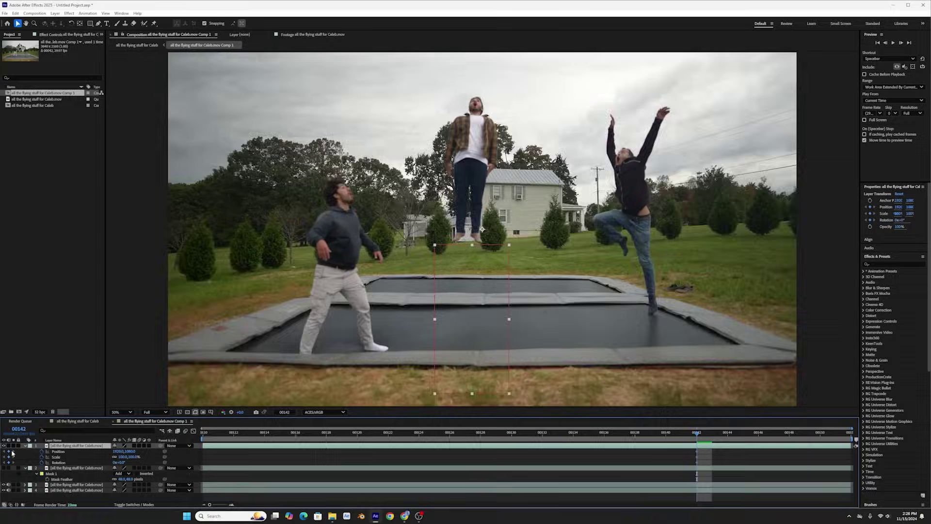
Step: Solo the masked middle-jumper layer to view it on its own
click(12, 445)
Step: At the launch near frame 00125, roto-brush the middle jumper and freeze his matte
click(12, 445)
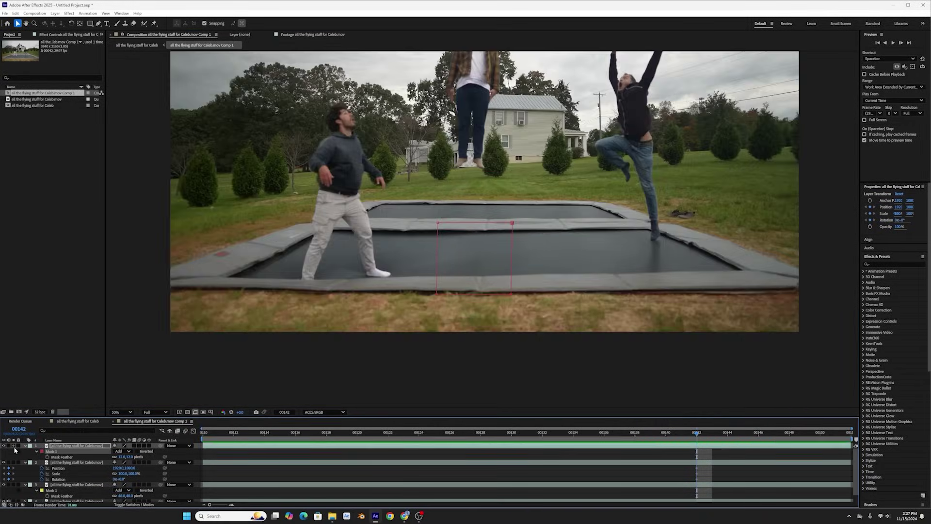
drag(569, 431, 435, 431)
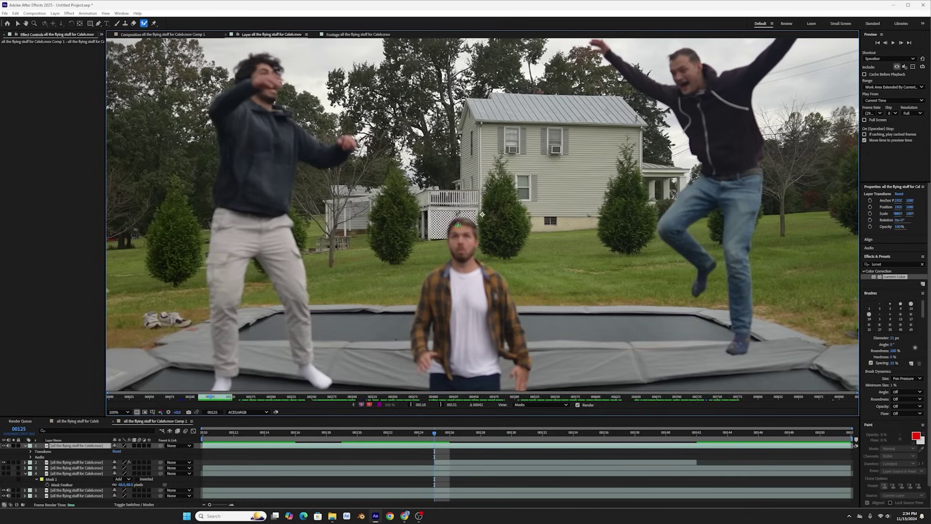
drag(453, 223, 455, 312)
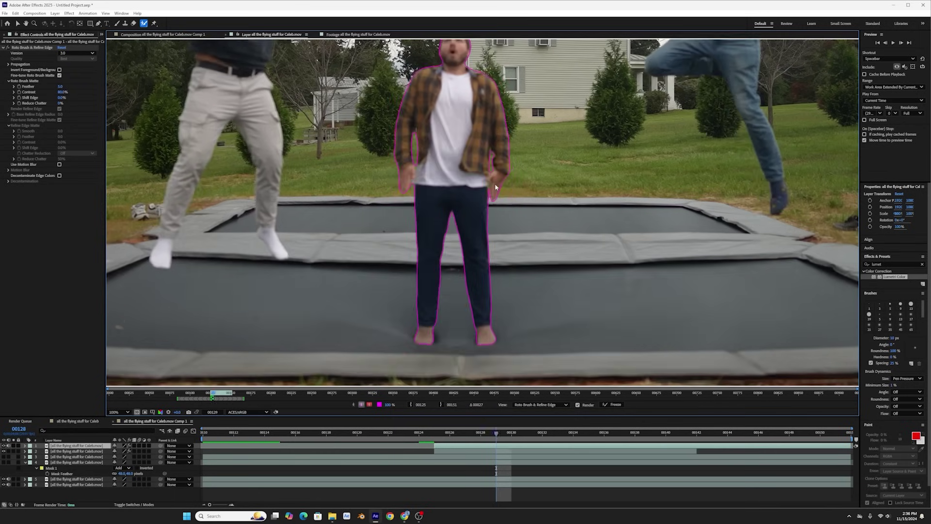
scroll(499, 219, down, 2)
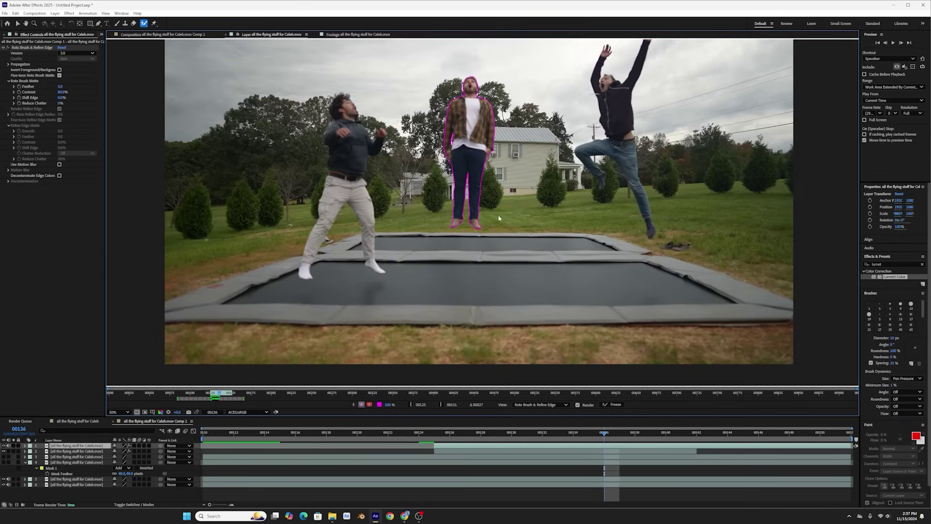
click(612, 404)
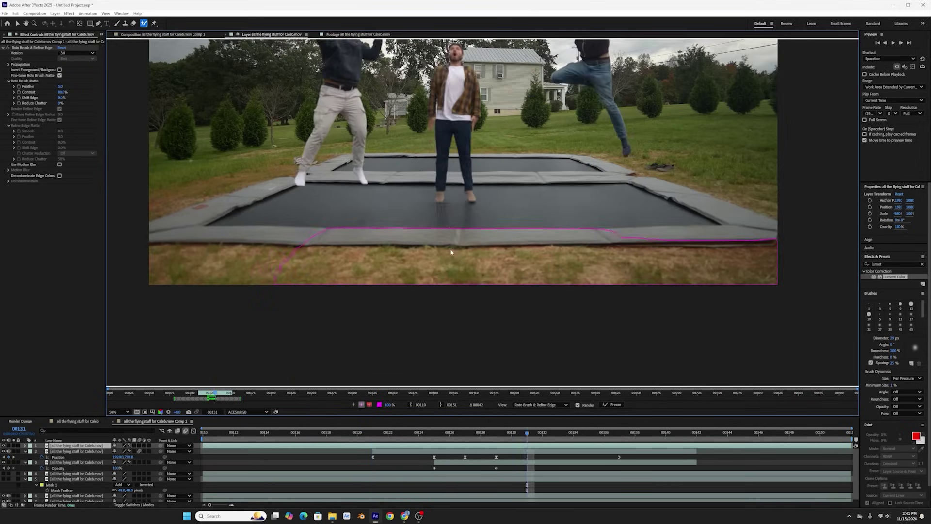
Step: Lock in the Roto Brush matte along the trampoline's front edge with Freeze
click(612, 404)
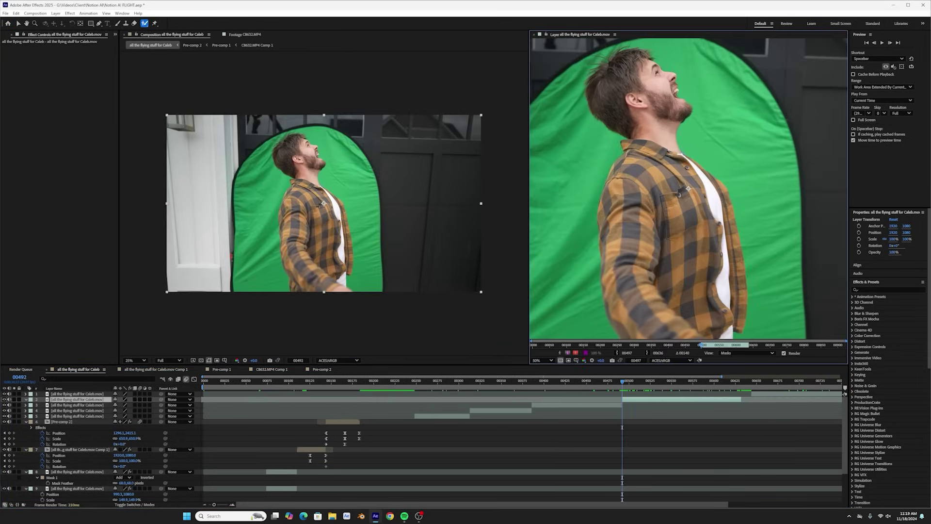
Step: Roto-brush the plaid-shirt man, refine his hair edge, propagate forward, and freeze the matte
drag(629, 73, 674, 254)
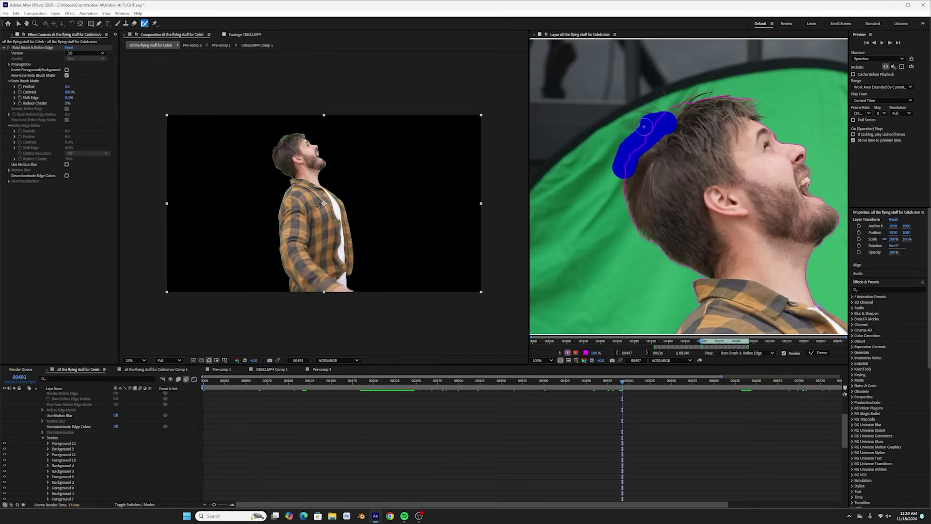
drag(760, 249, 770, 239)
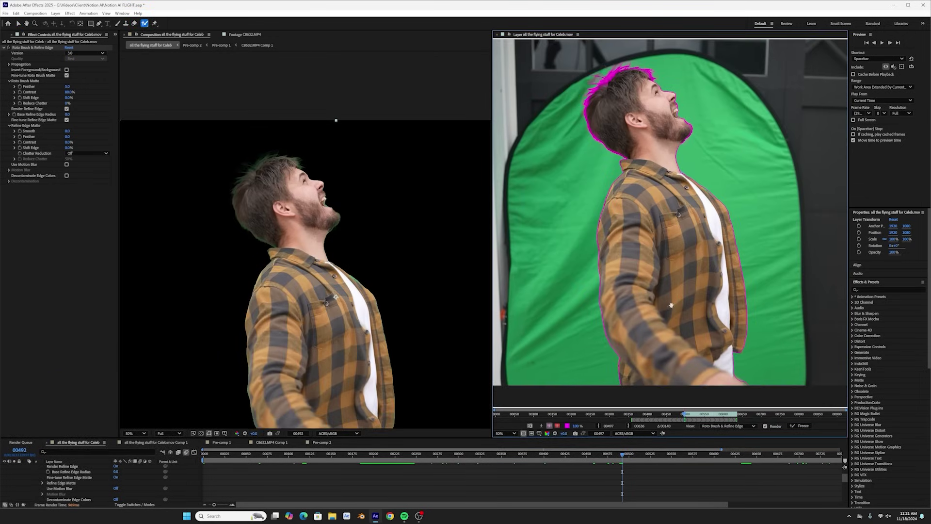
key(space)
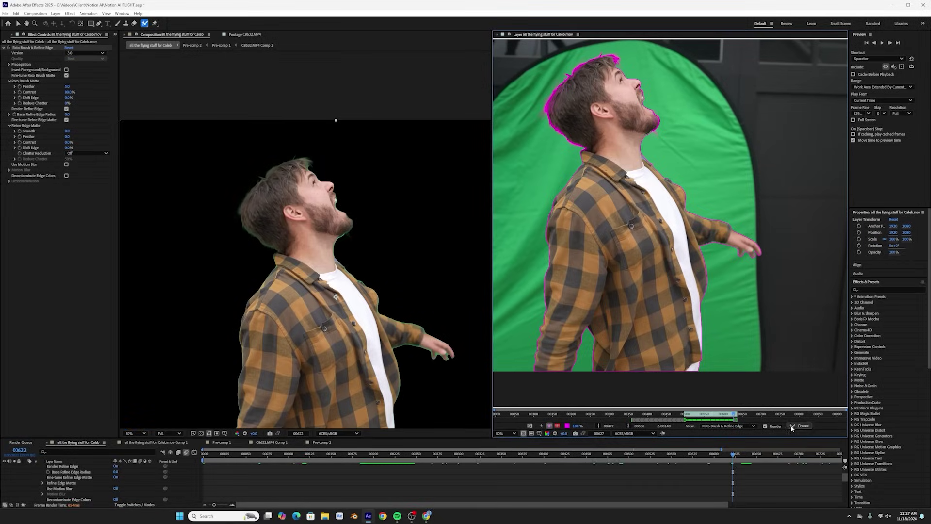
click(793, 426)
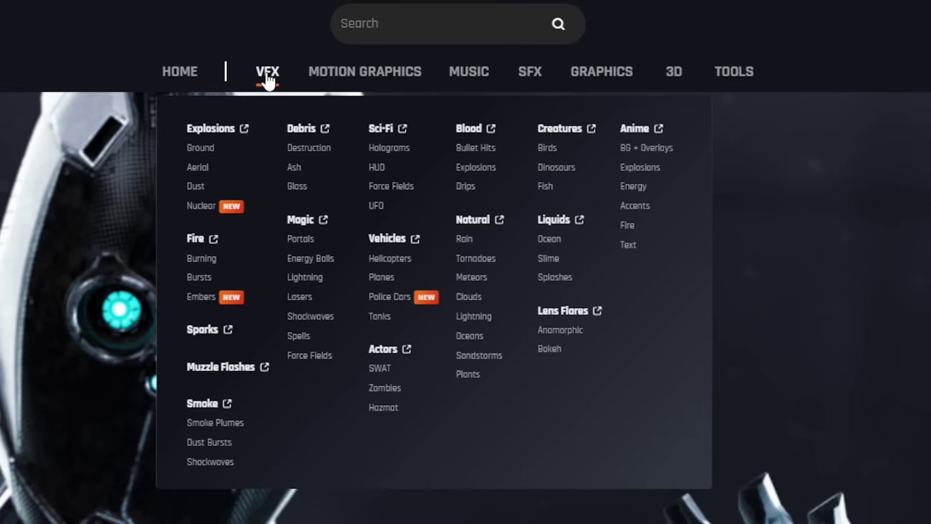
Step: Browse ProductionCrate's VFX menu and scroll through the sky graphics
mouse_move(301, 84)
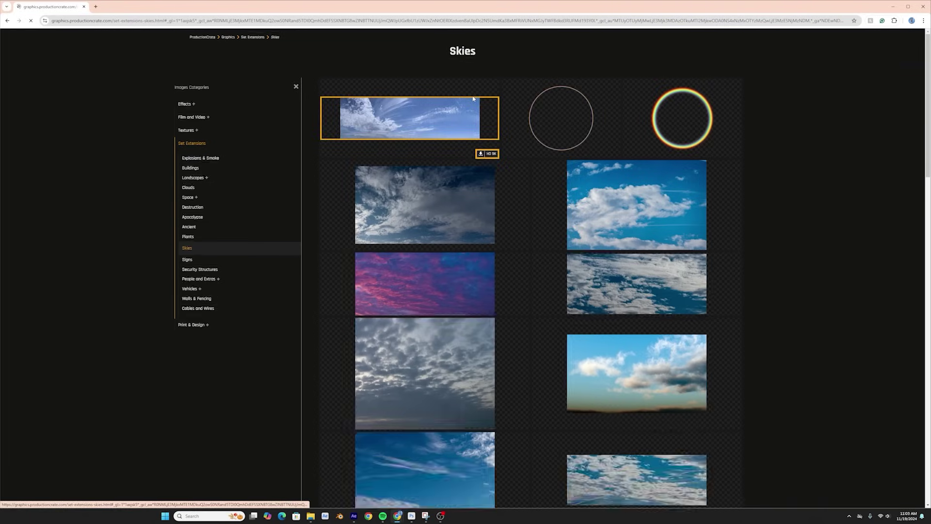
scroll(549, 168, down, 2)
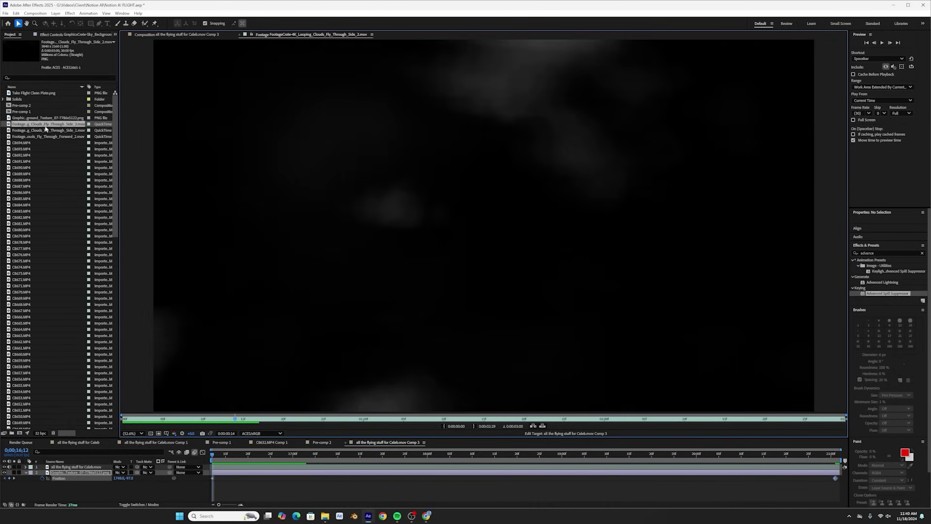
Step: Rotate and time-stretch the cloud fly-through layer, remove a stray duplicate, then solo the cloudscape
drag(254, 225, 515, 137)
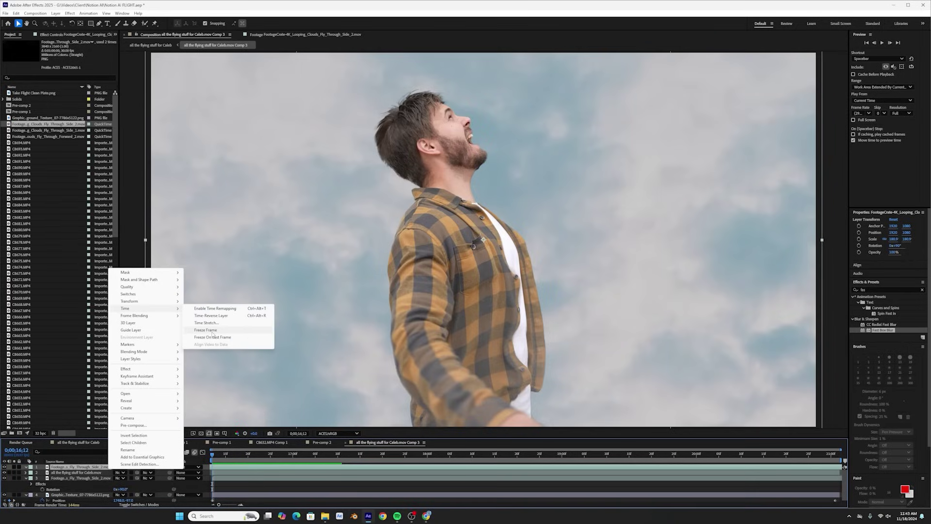
click(219, 324)
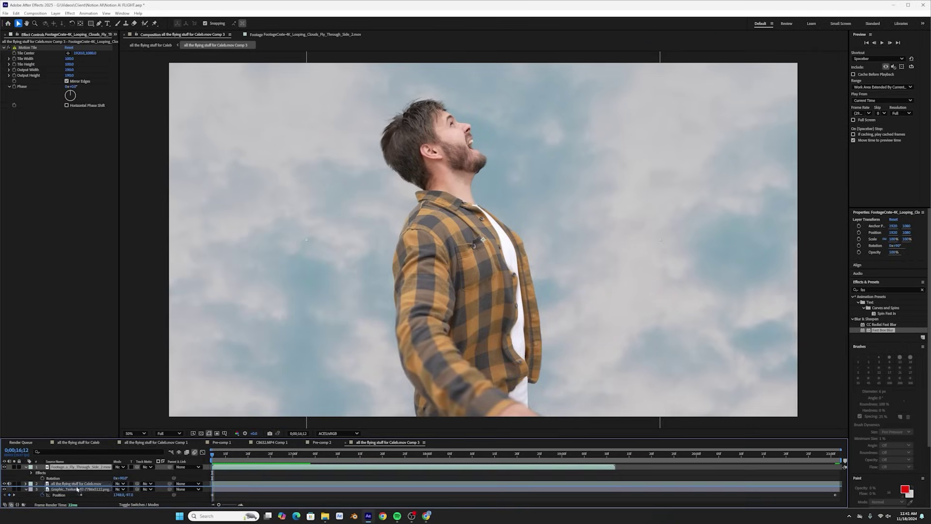
key(ctrl+d)
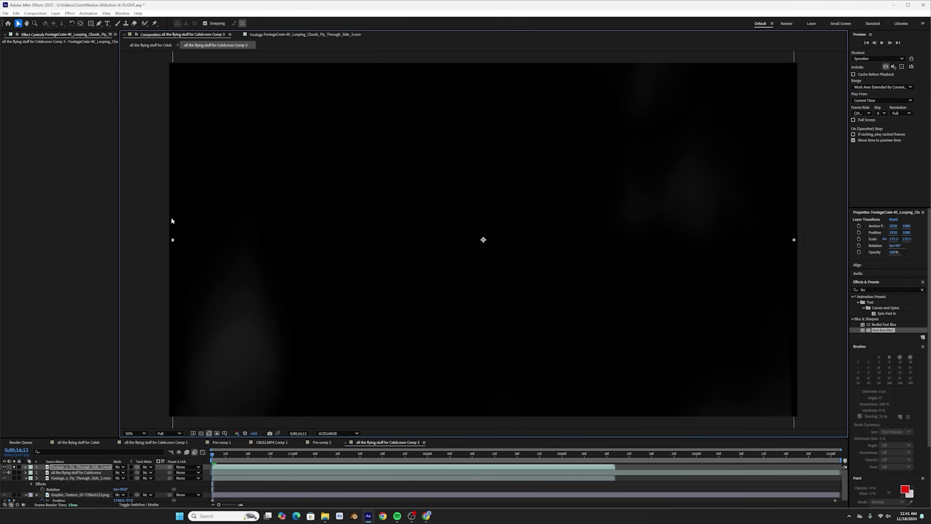
key(Delete)
click(90, 473)
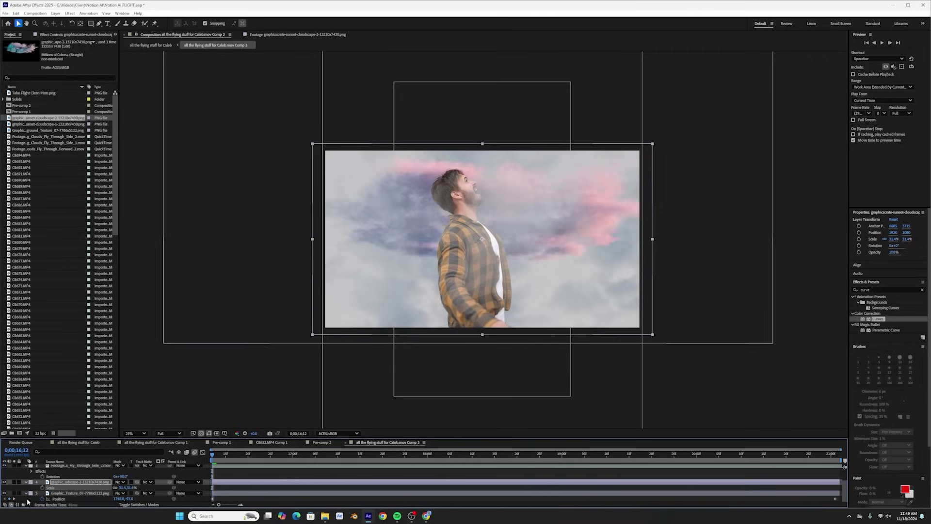
click(14, 482)
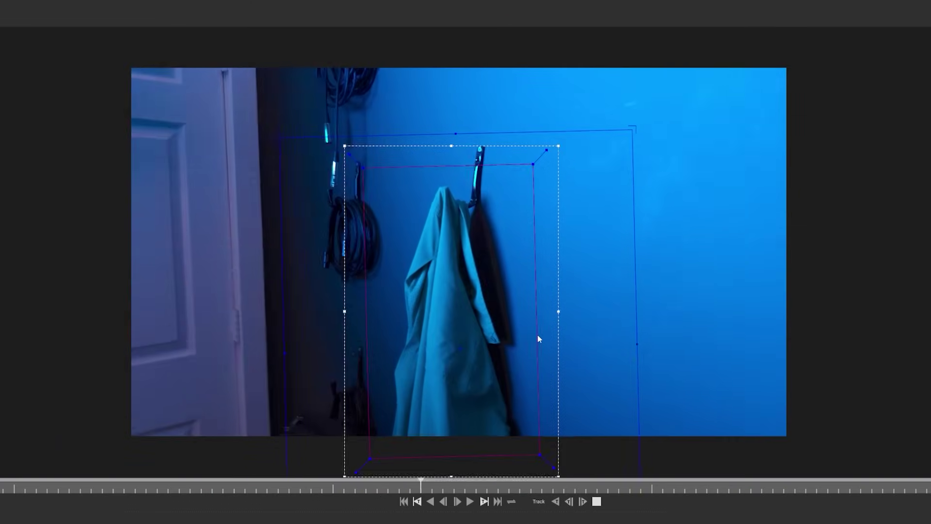
Step: Apply the Mocha track as Transform keyframes on the Background Track layer
click(162, 271)
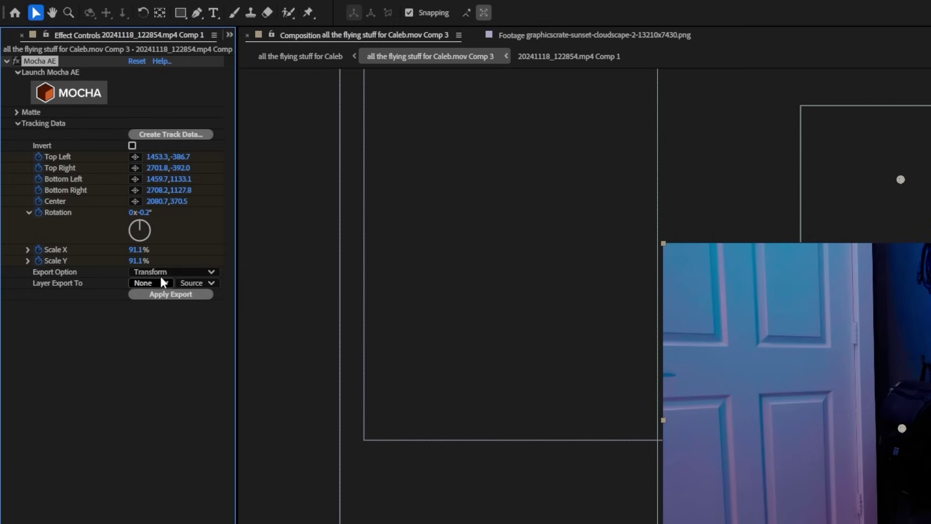
click(163, 283)
click(167, 331)
click(165, 294)
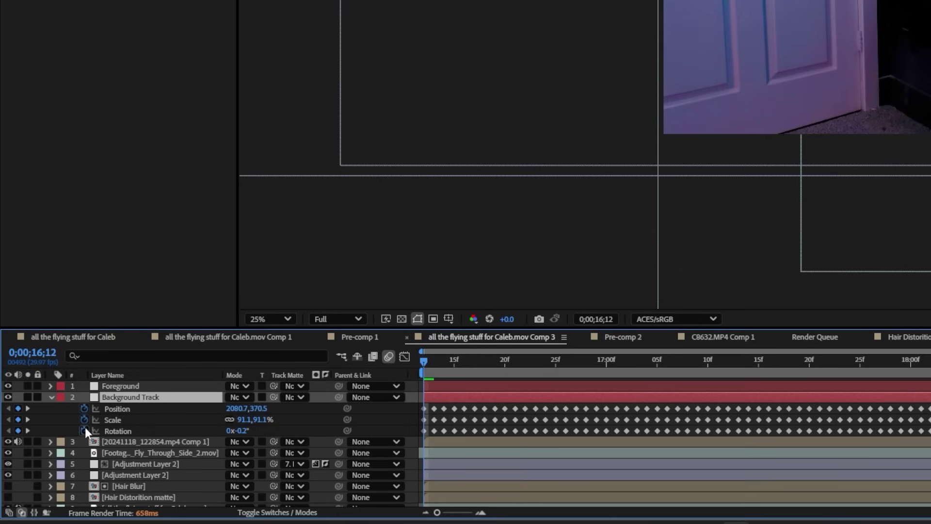
click(51, 396)
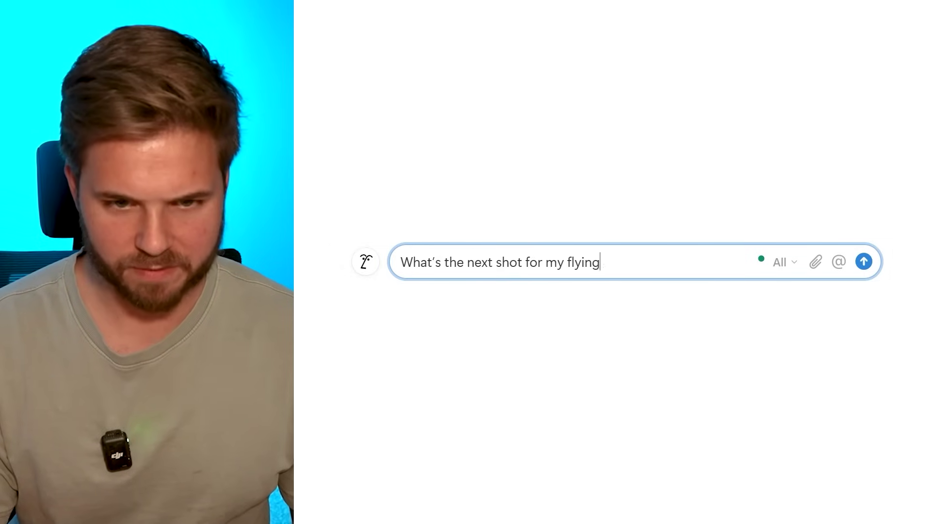
Step: Ask the AI assistant "What's the next shot for my flying vfx video?", then browse Tasks, Projects and Deadlines
text(vfx video?)
key(Return)
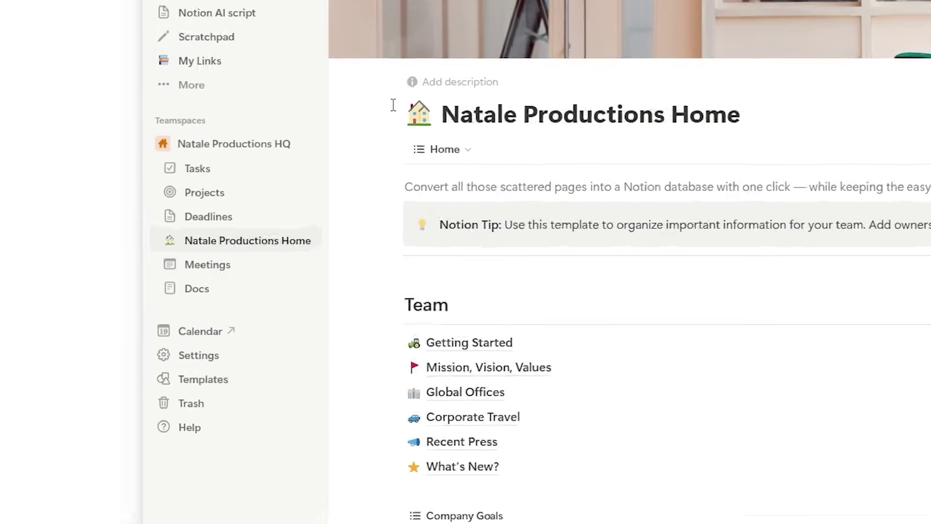
click(219, 178)
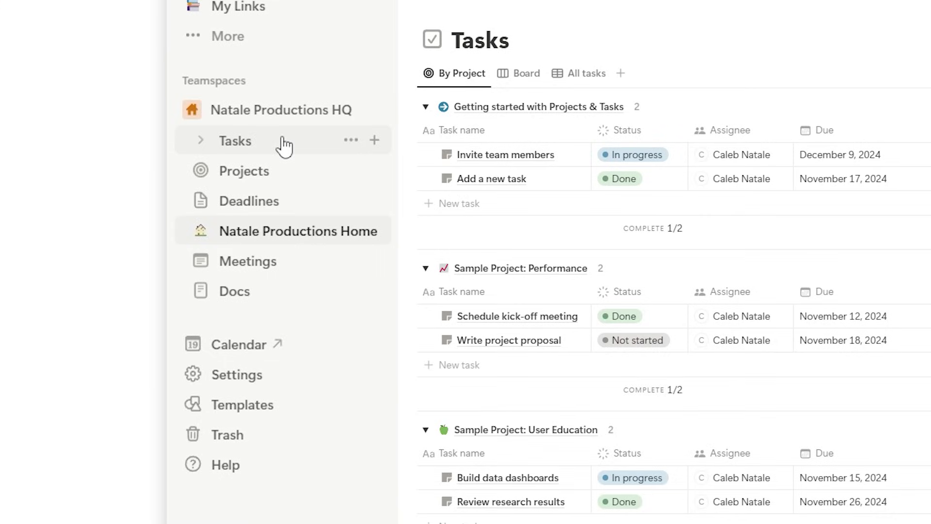
click(271, 171)
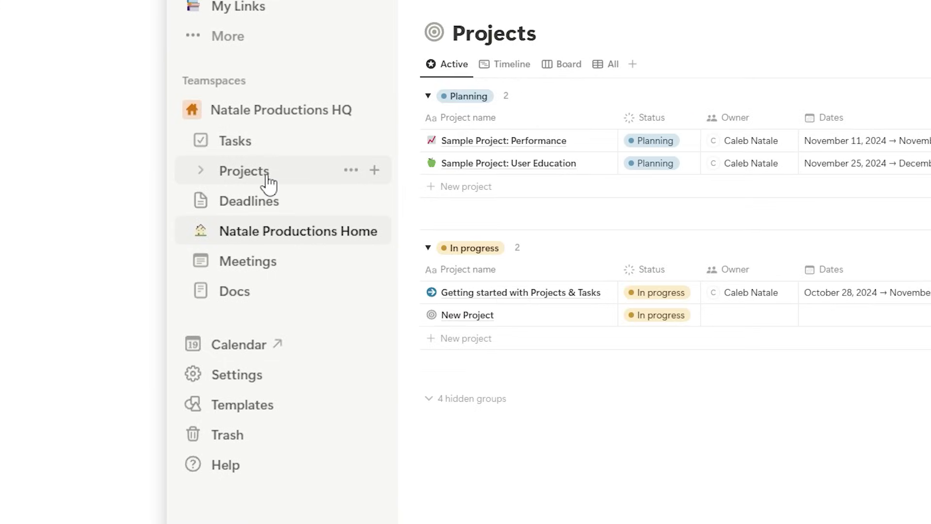
click(260, 204)
click(265, 230)
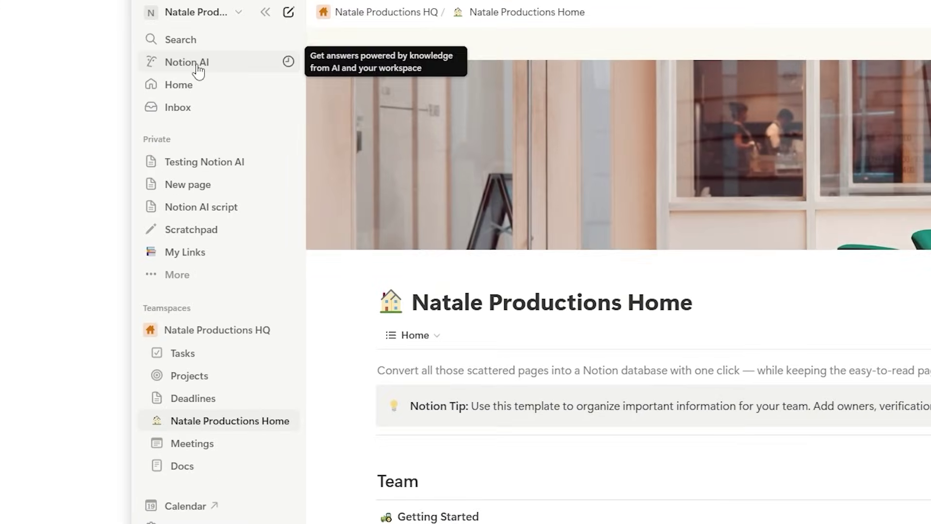
Step: Ask Notion AI to summarize all projects and produce a prioritized to-do list
click(198, 71)
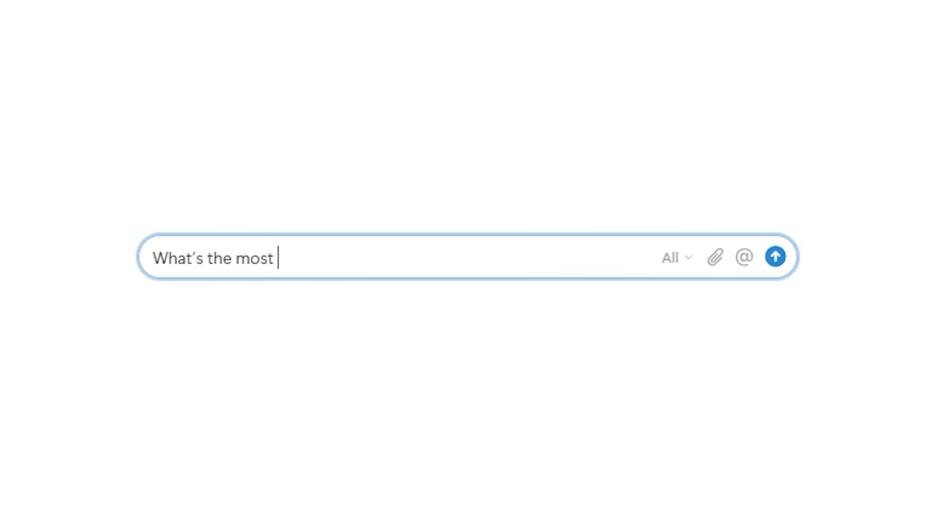
key(Return)
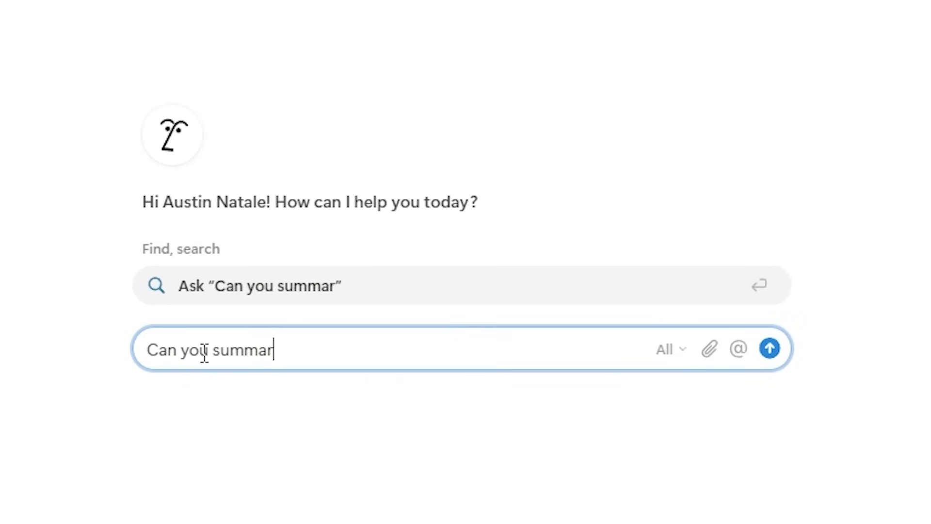
text(ize all my projects?)
key(Return)
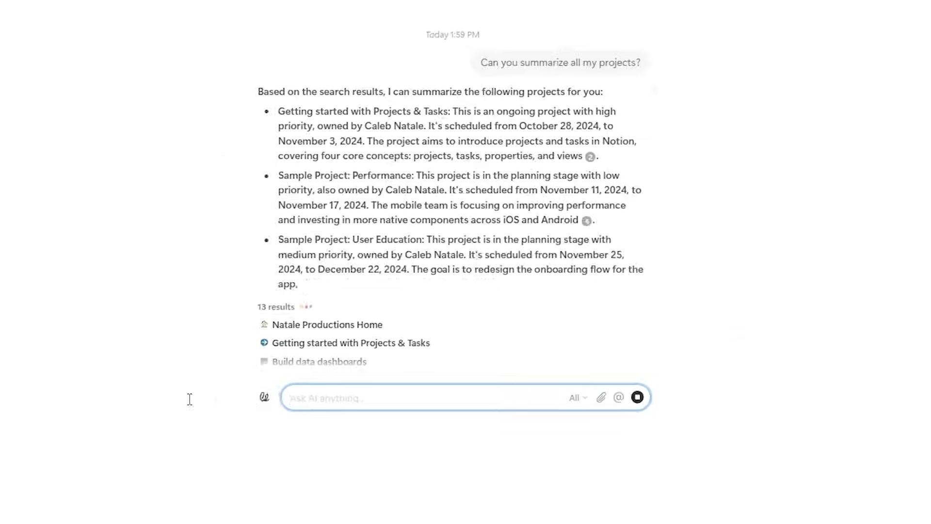
text(st?)
key(Return)
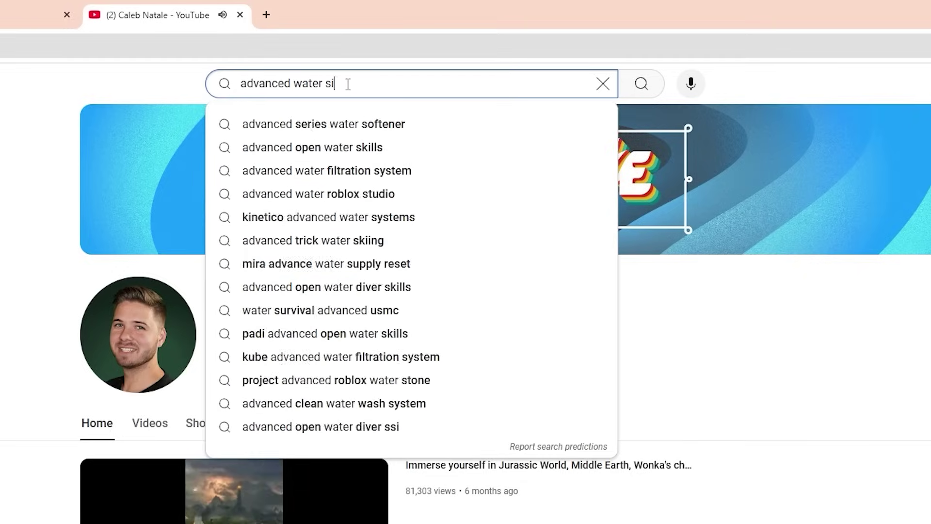
Step: Search YouTube for advanced water simulations in Blender and select the video's whole transcript
text(mulations in b)
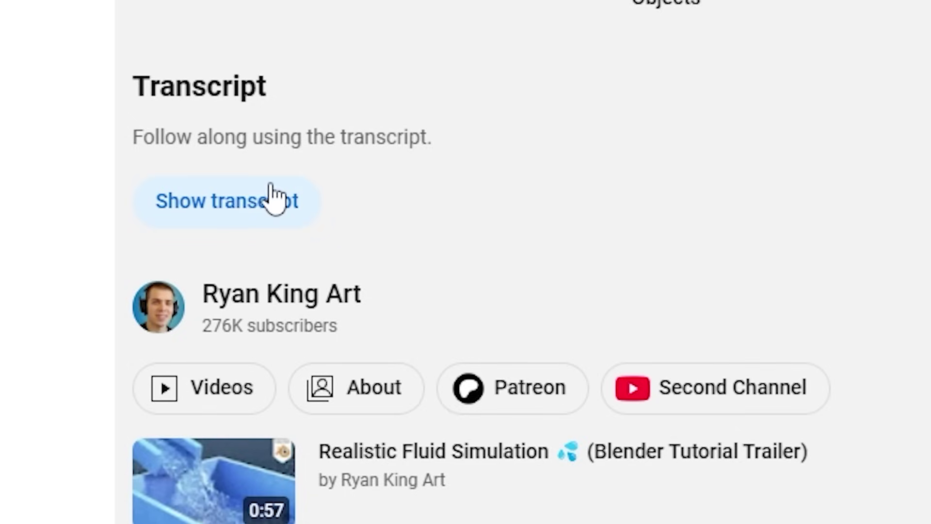
click(270, 197)
drag(617, 141, 847, 473)
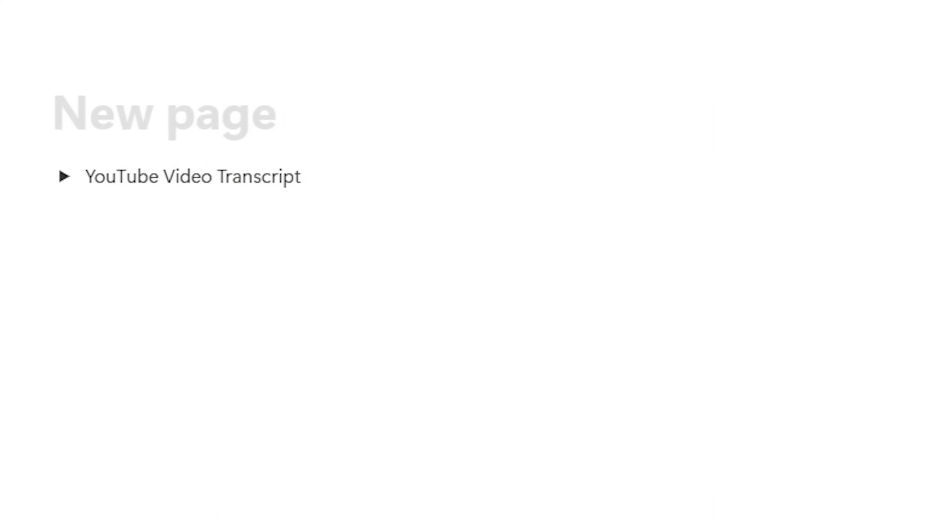
Step: Ask Notion AI "Can you summarize this YouTube video?" about the pasted transcript
key(space)
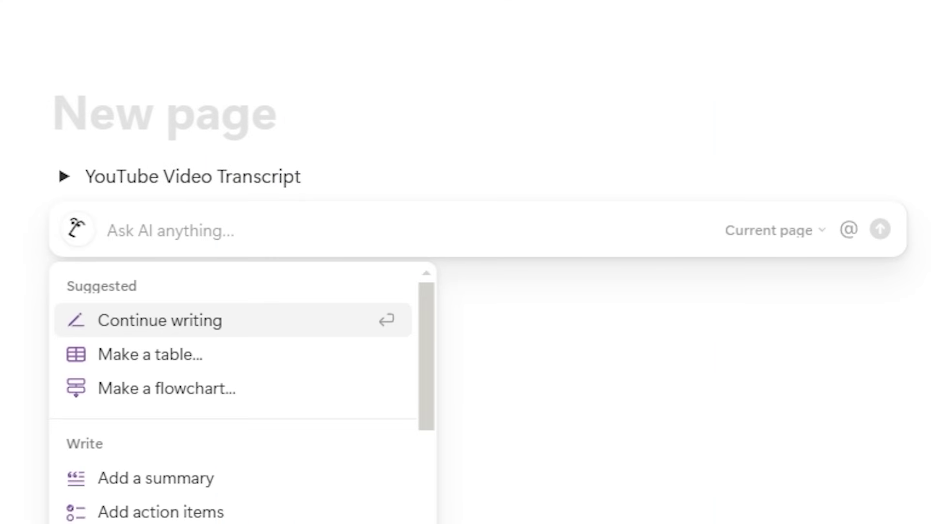
text(Can you summarize this YouTube video?)
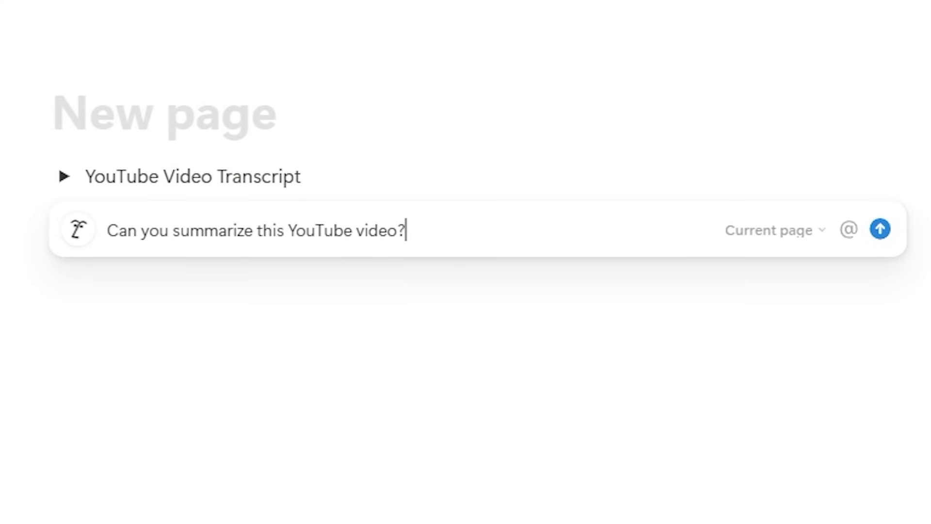
key(Return)
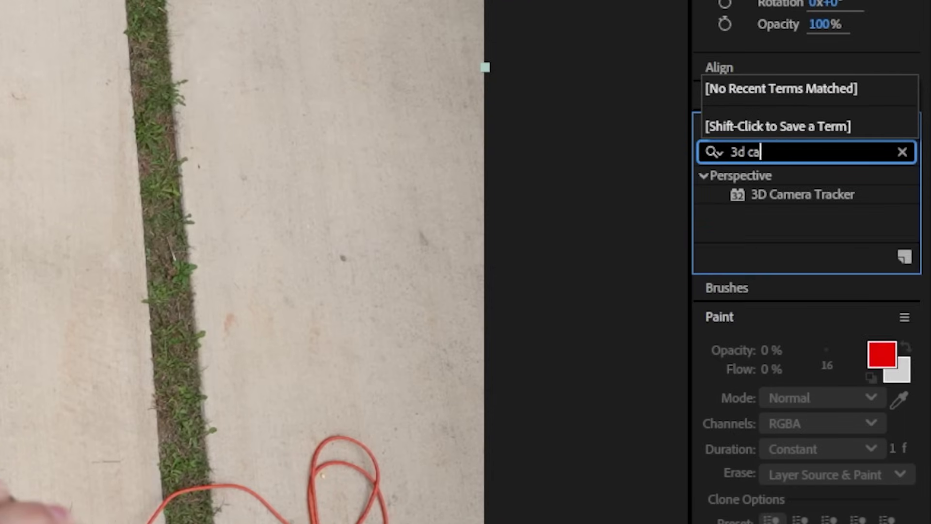
Step: Apply the 3D Camera Tracker effect, found by searching '3d ca', to the driveway footage layer
double_click(847, 194)
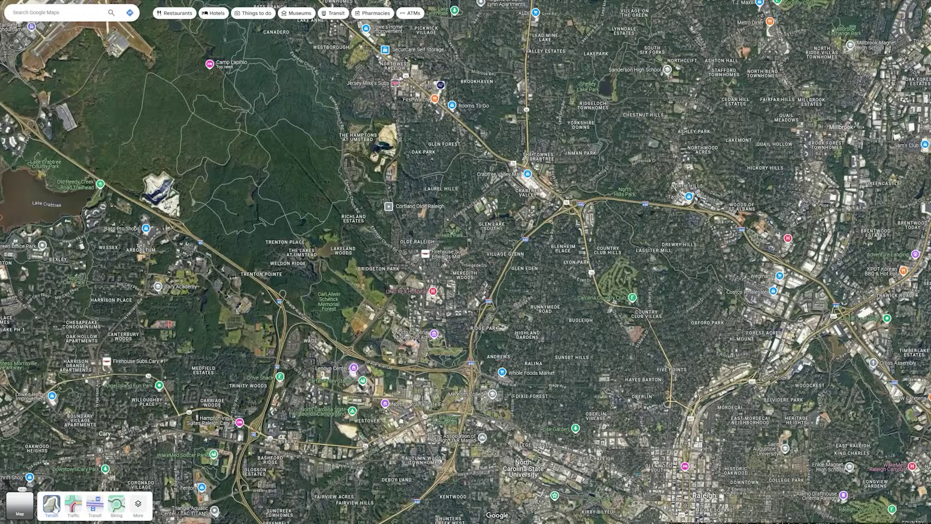
Step: Zoom the Google Maps satellite view in closely on the neighbourhood
scroll(423, 307, up, 2)
scroll(422, 307, up, 5)
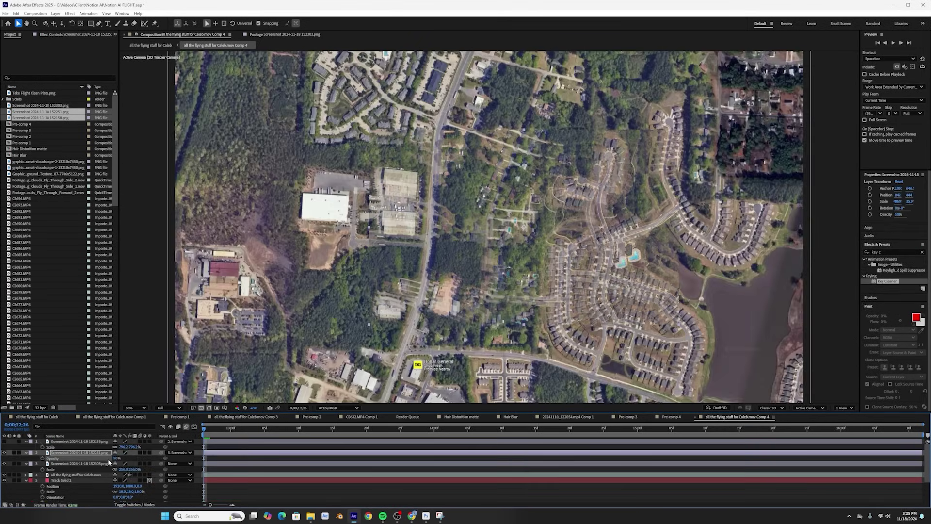
Step: Chain the screenshot layers together and parent the bottom one to Null 8, moved to the top
key(slash)
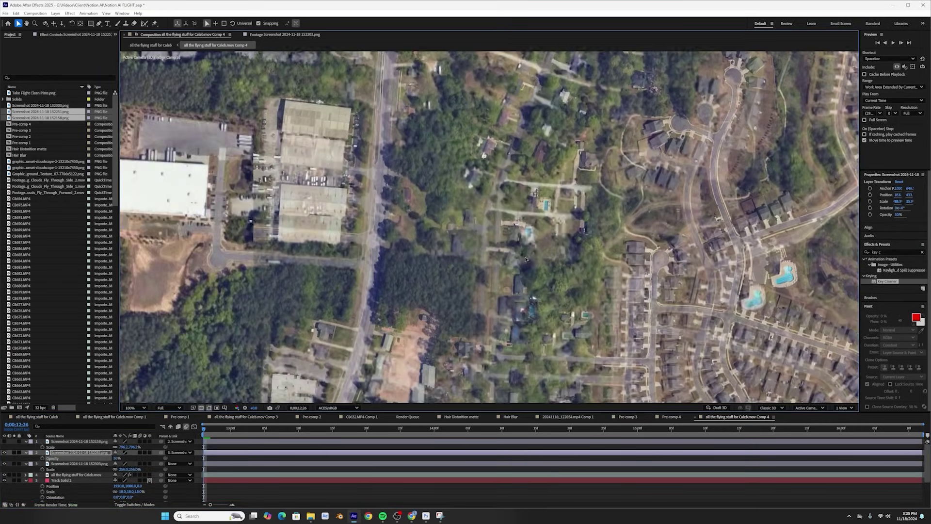
key(period)
key(period)
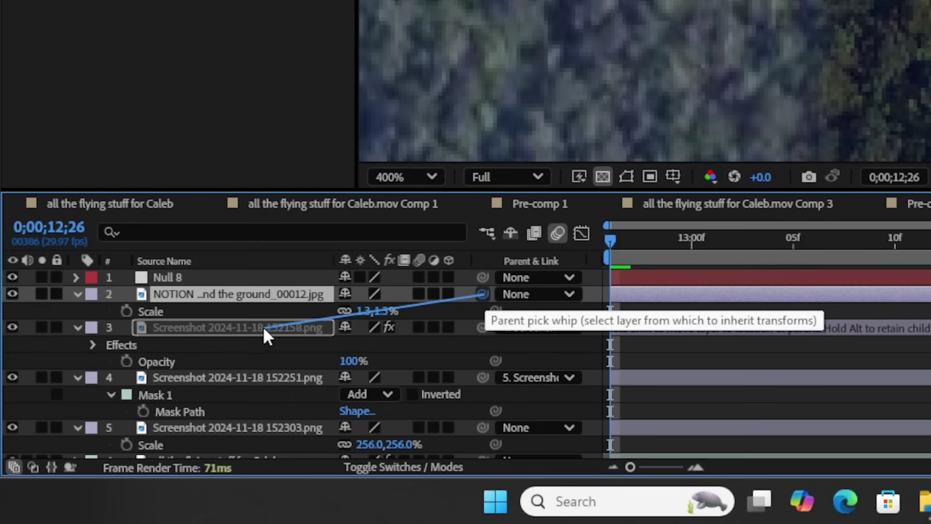
drag(265, 335, 265, 334)
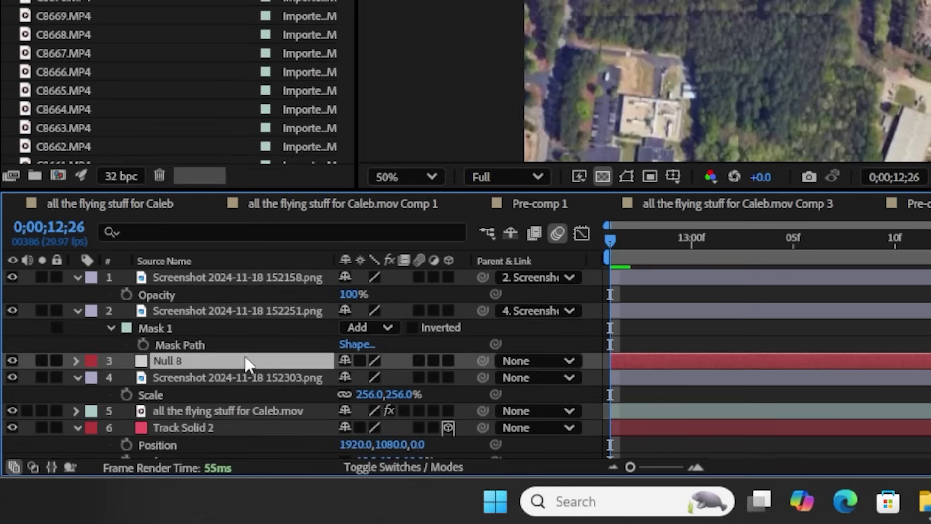
drag(248, 290, 282, 264)
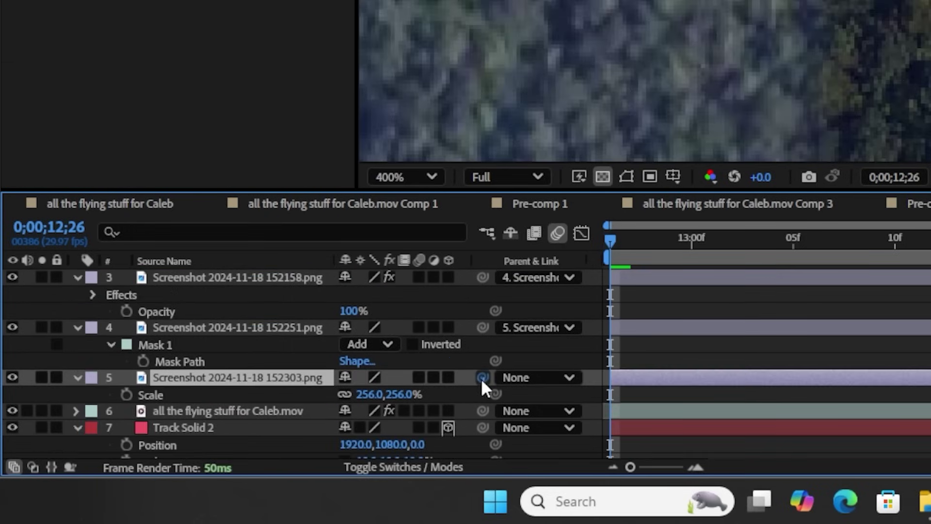
drag(272, 269, 228, 276)
drag(228, 276, 229, 276)
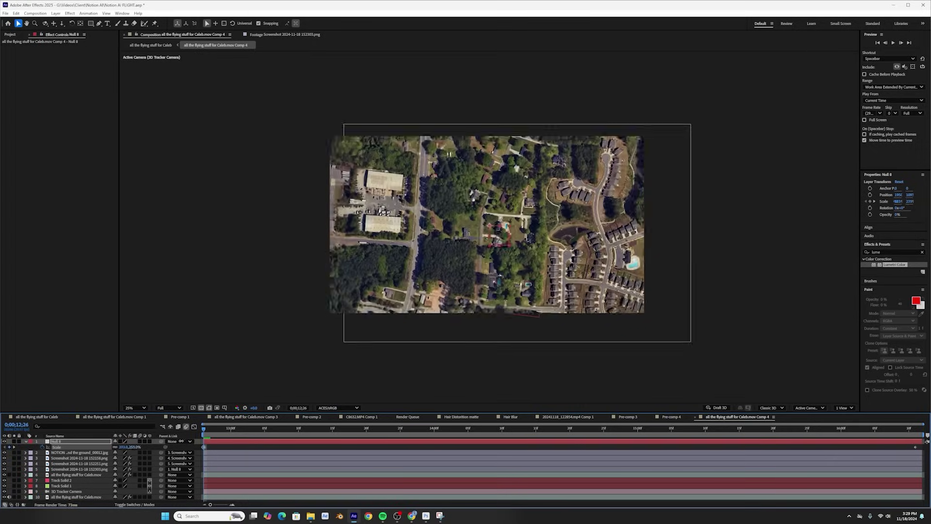
Step: Scale Null 8 up with Exponential Scale keyframes and parent Zoom Out BG to the track solid
drag(129, 447, 354, 420)
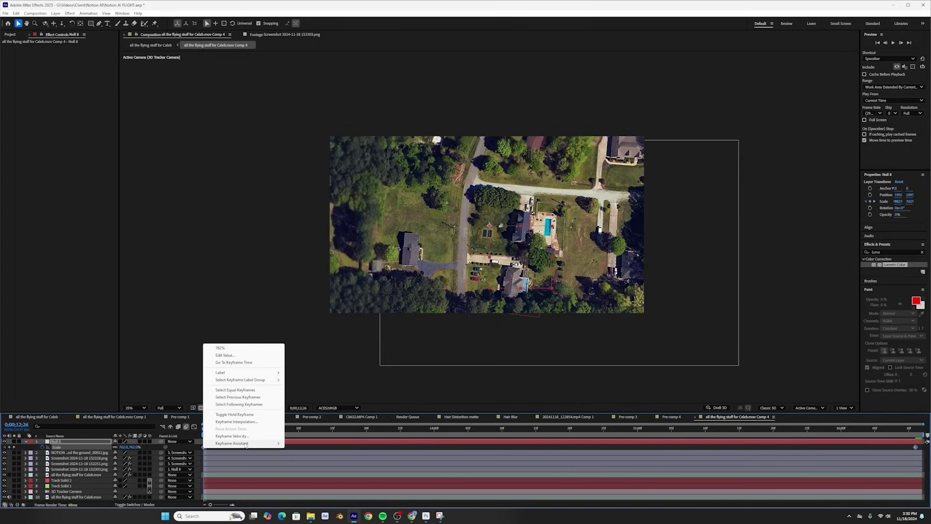
mouse_move(246, 445)
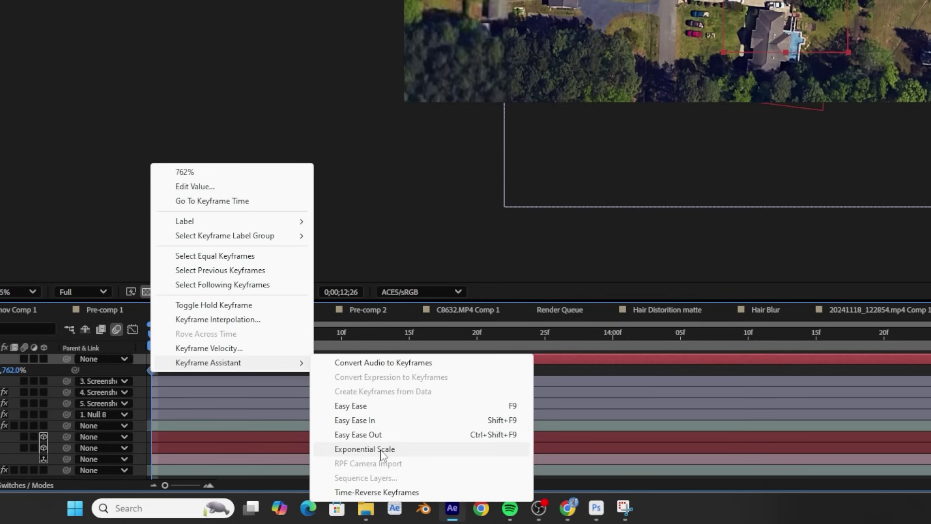
click(382, 450)
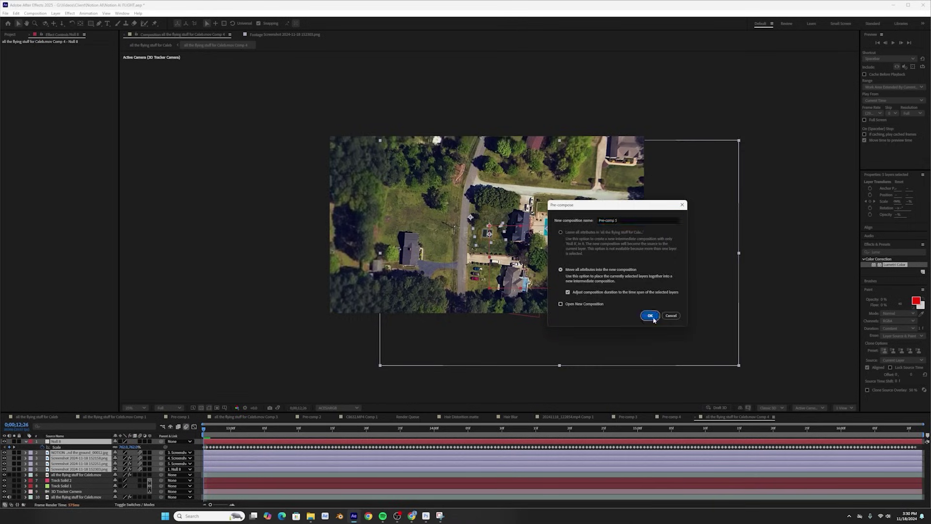
click(655, 315)
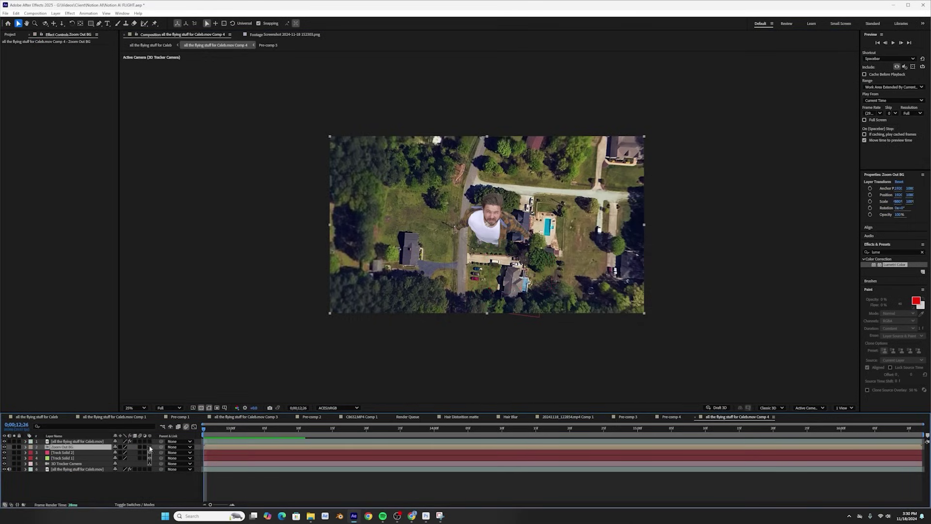
drag(149, 449, 72, 452)
key(space)
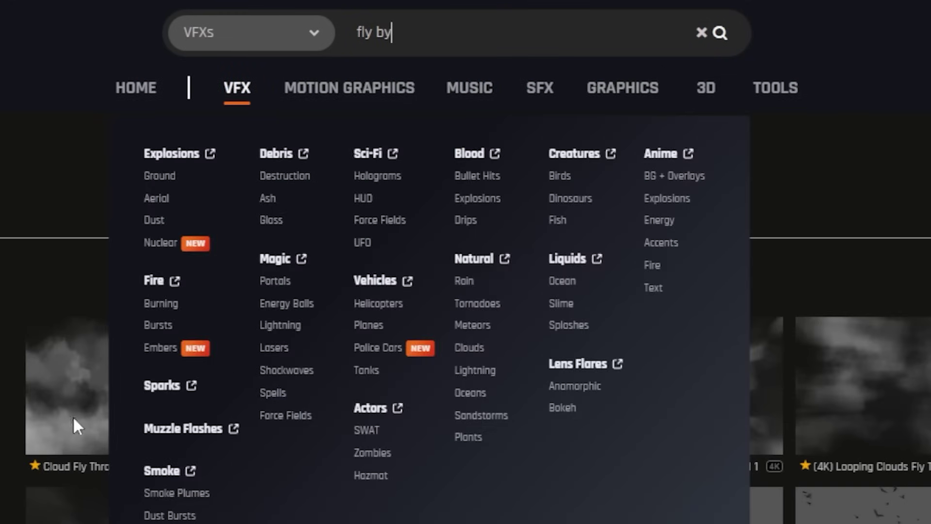
Step: Find fly-by cloud footage, adjust its layer timing, and move it to the top of the stack
key(Return)
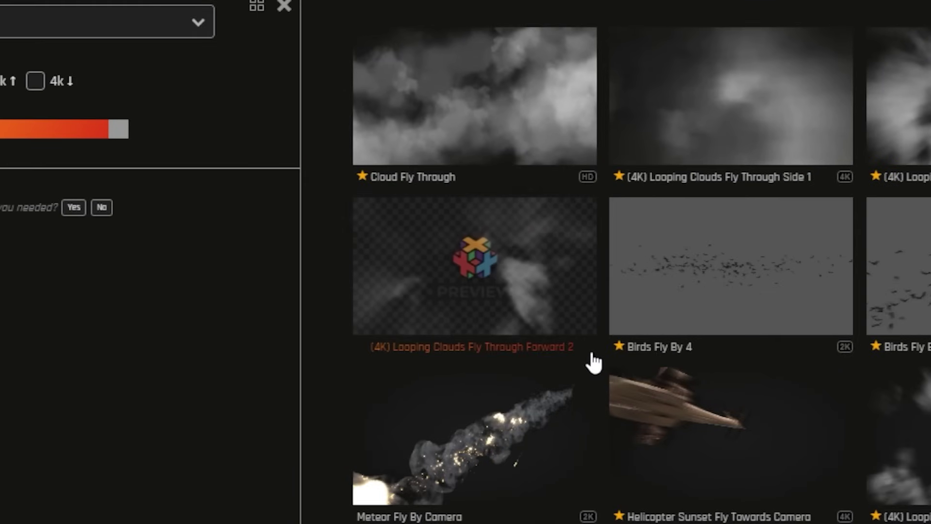
right_click(111, 449)
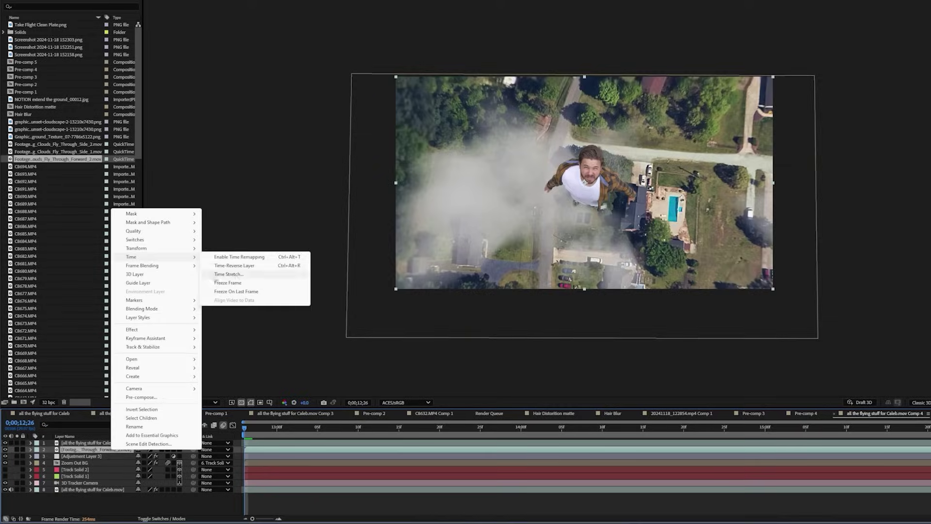
click(248, 266)
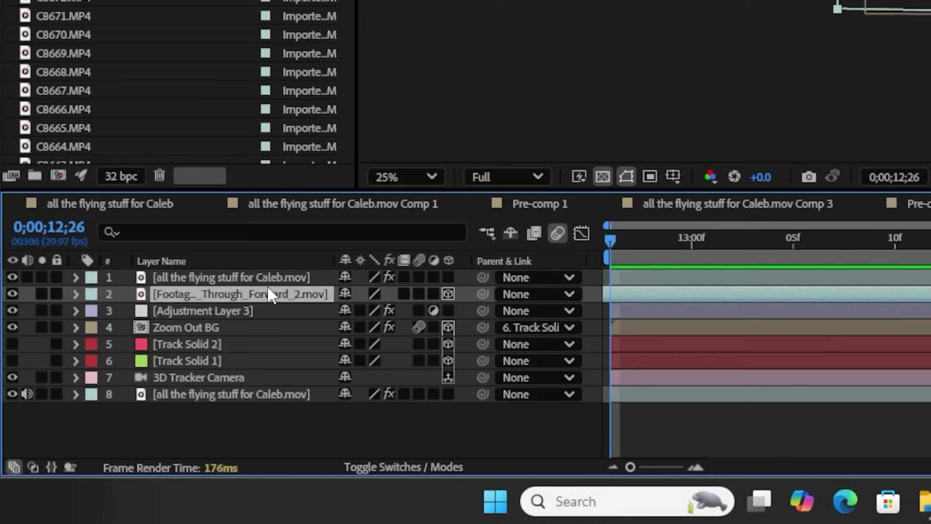
drag(90, 447, 88, 439)
Step: Duplicate the cloud layer below Adjustment Layer 3 and add a new solid with Fractal Noise
key(ctrl+d)
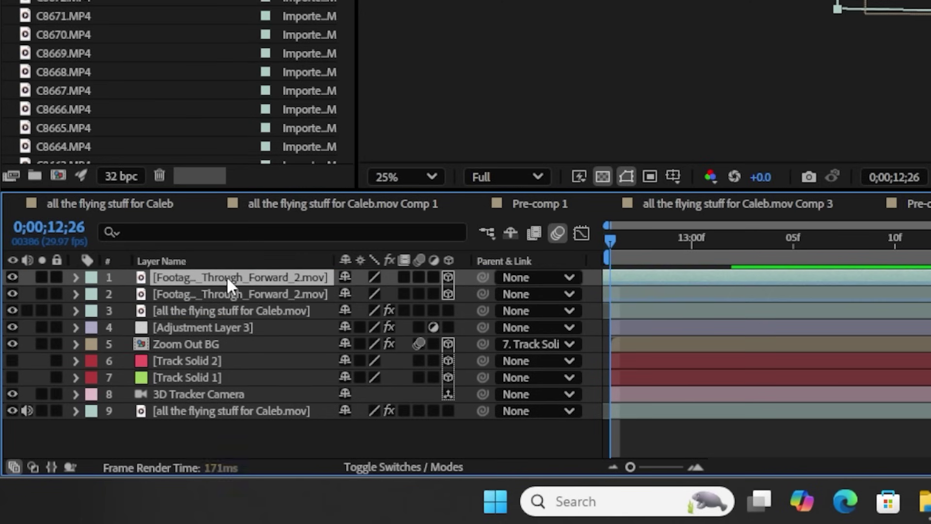
drag(250, 324, 256, 329)
key(ctrl+y)
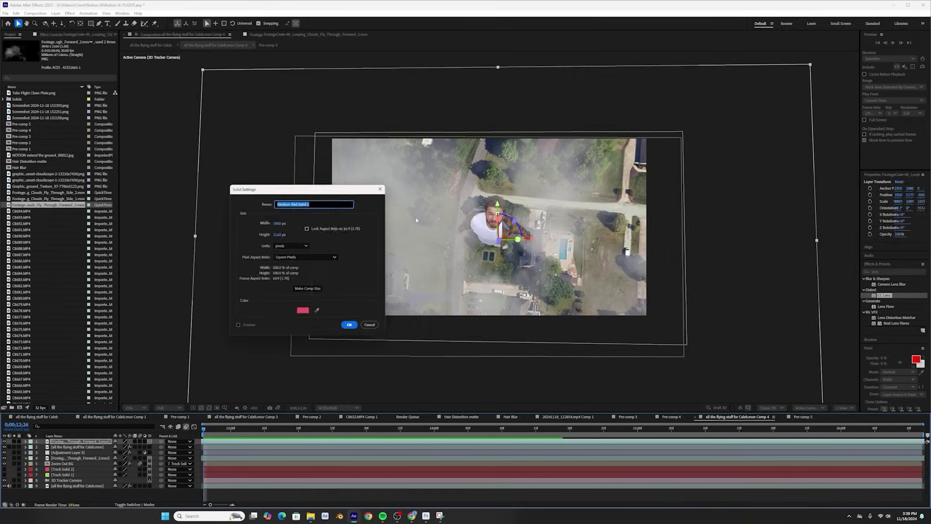
click(351, 328)
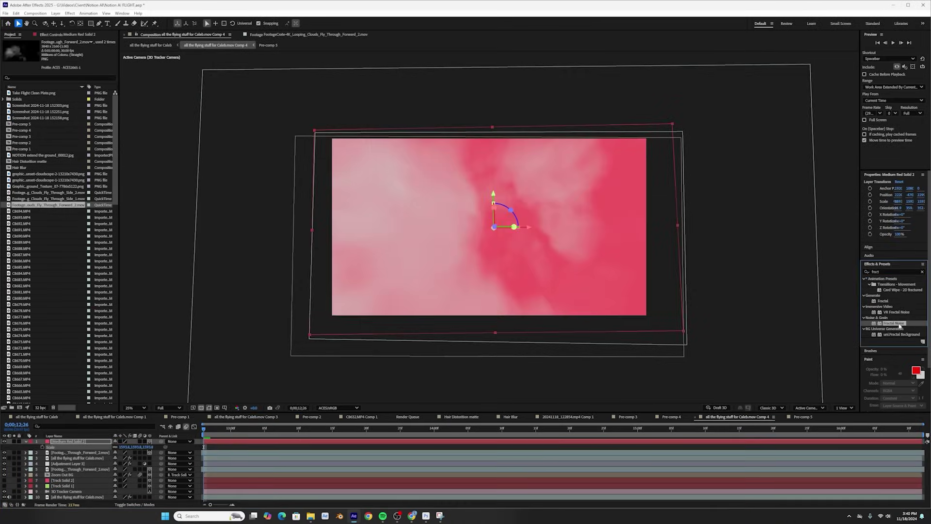
double_click(898, 324)
Step: Screen the noise solid above Zoom Out BG as Cloudy, with higher Contrast, shifted Offset and smaller Scale
key(F4)
click(123, 441)
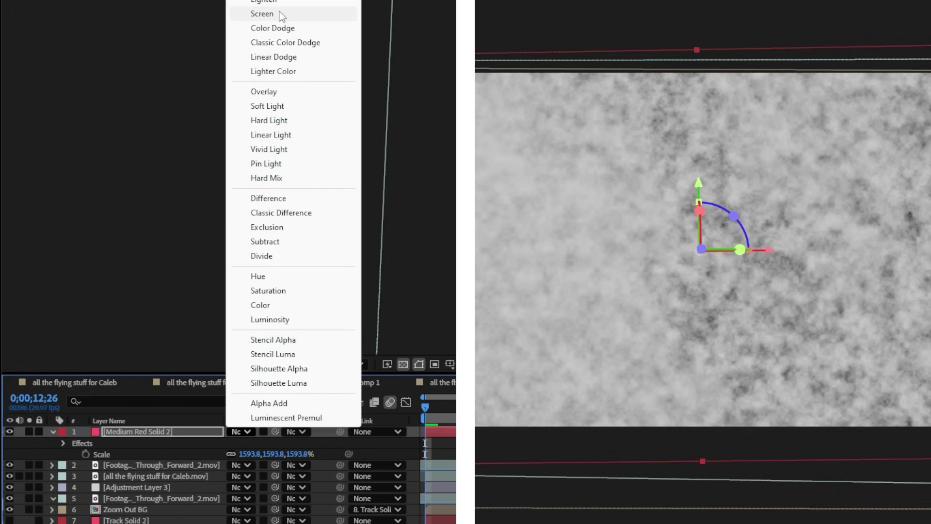
click(280, 13)
drag(185, 433, 184, 433)
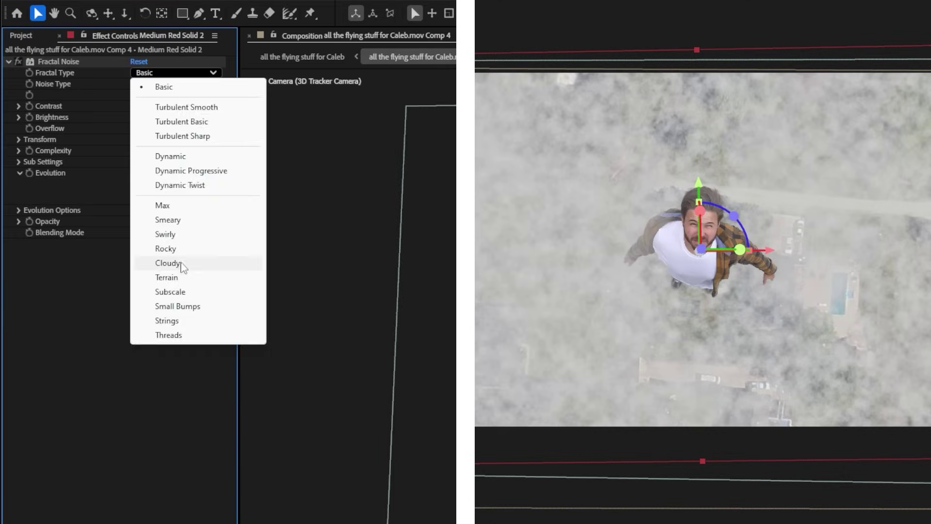
click(168, 262)
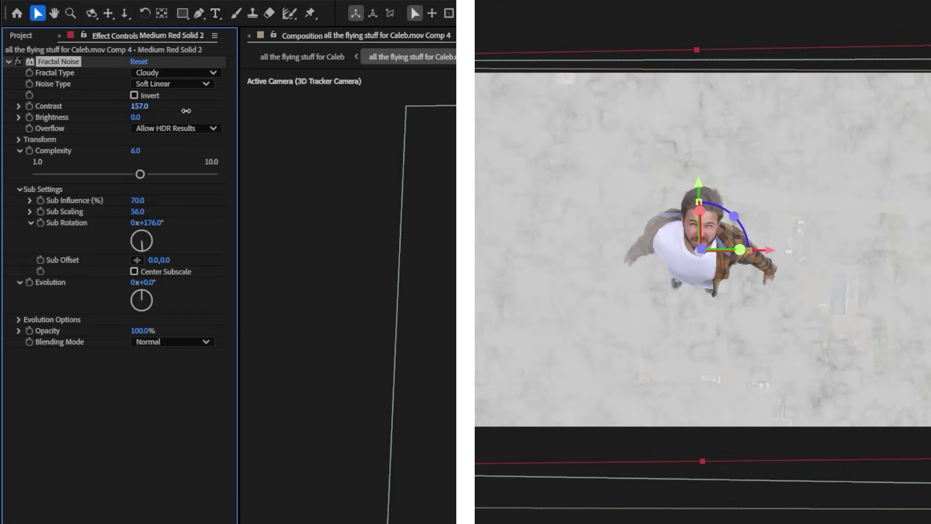
drag(186, 110, 191, 110)
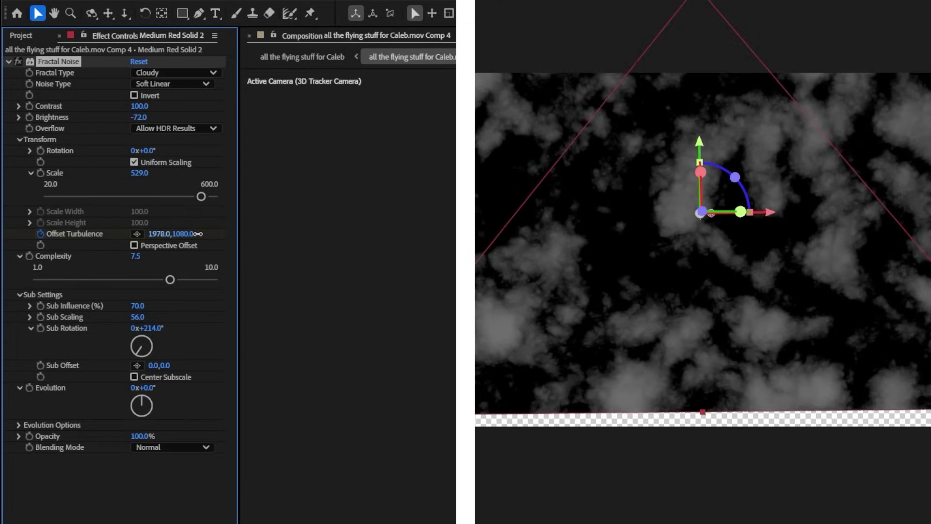
drag(198, 233, 214, 236)
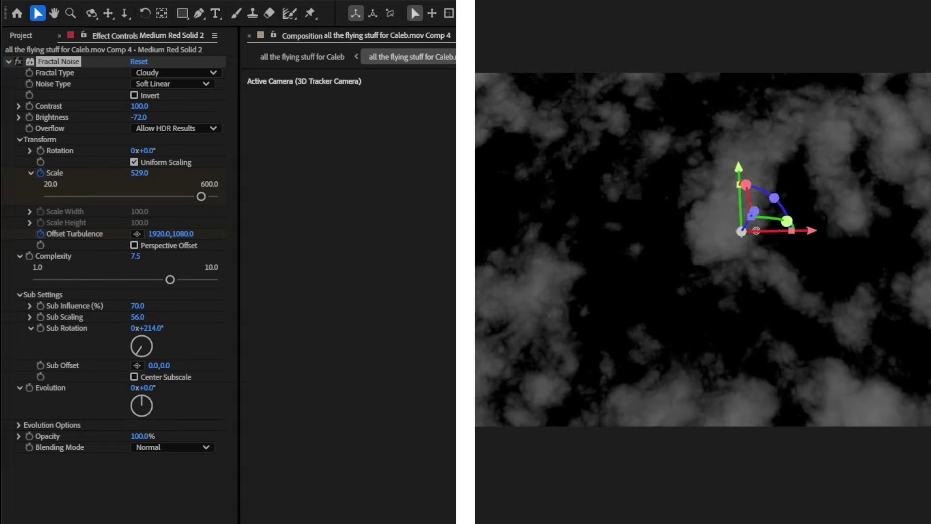
drag(94, 172, 89, 172)
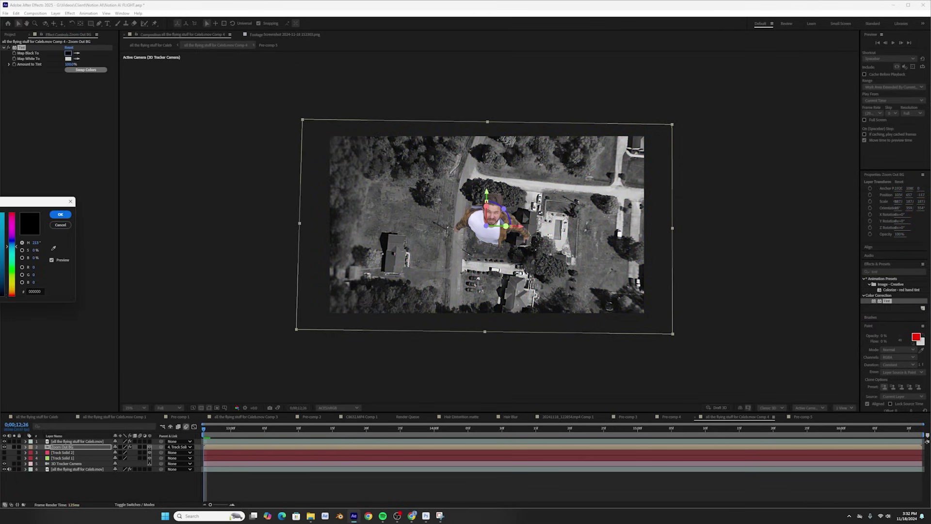
Step: Apply Tint to Zoom Out BG with Map Black To set to #000D1E
click(3, 283)
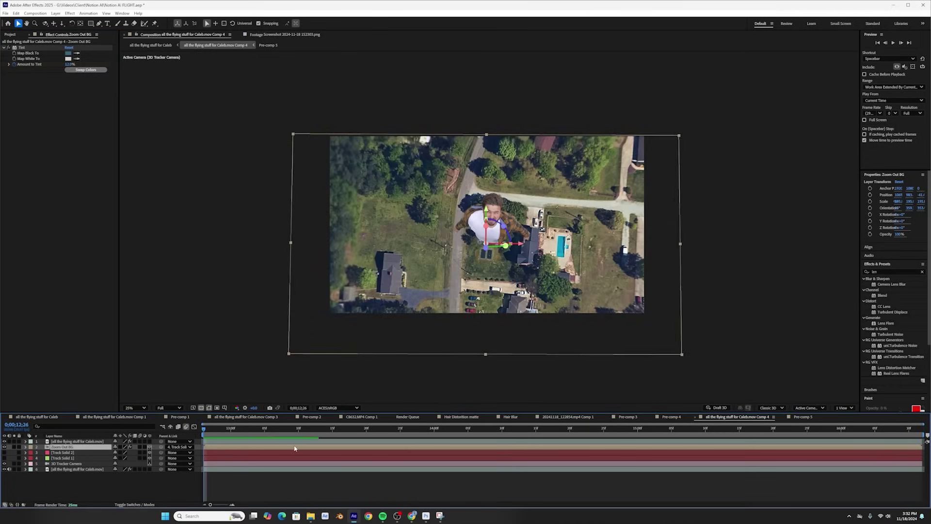
click(261, 447)
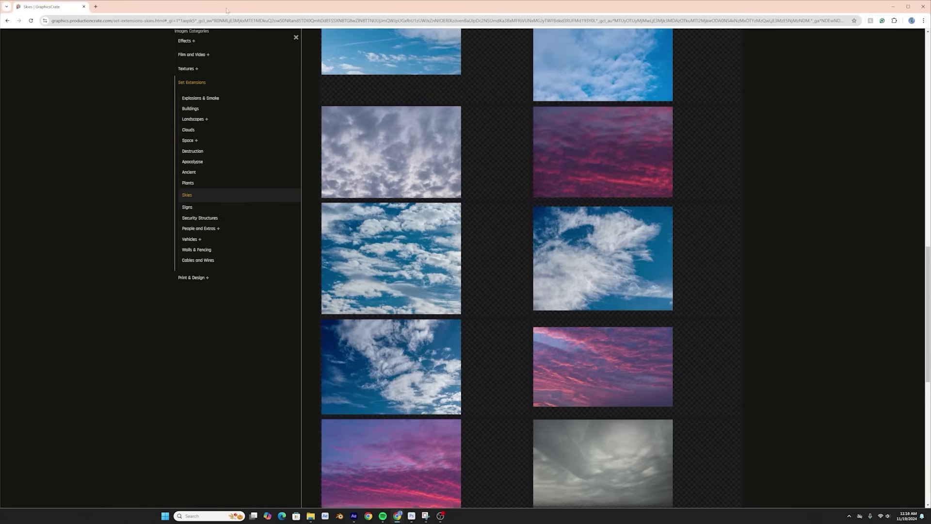
Step: Scroll down the layer list of the sky composite comp
scroll(253, 197, down, 10)
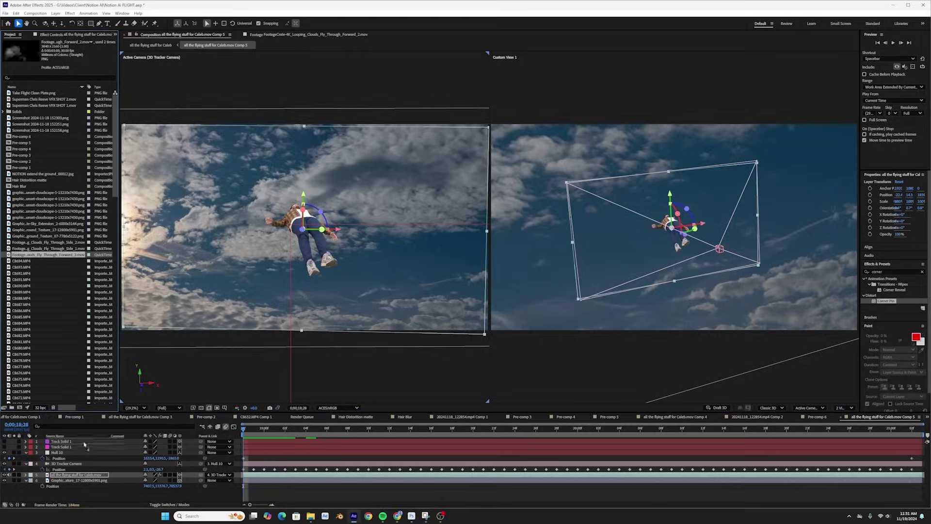
Step: Bring the cloud fly-through footage into the comp and place a duplicate below the main flight footage
key(ctrl+/)
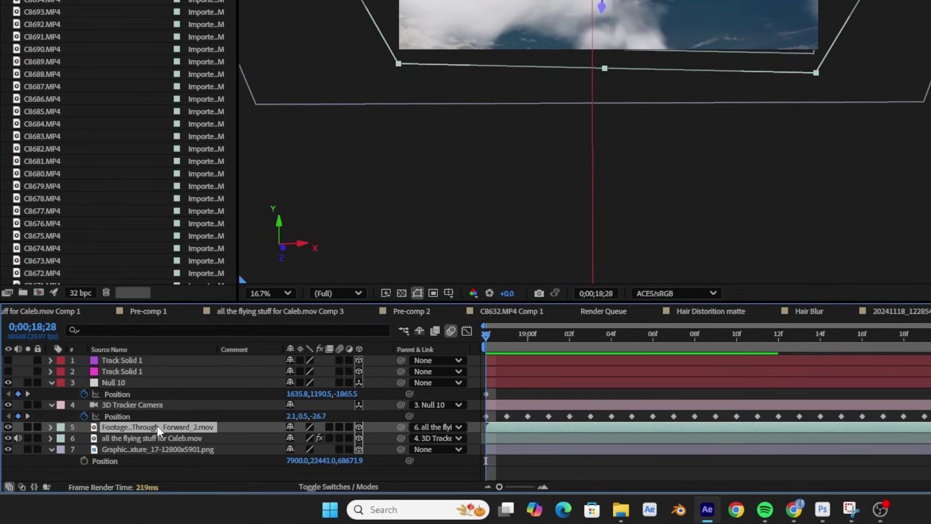
key(ctrl+d)
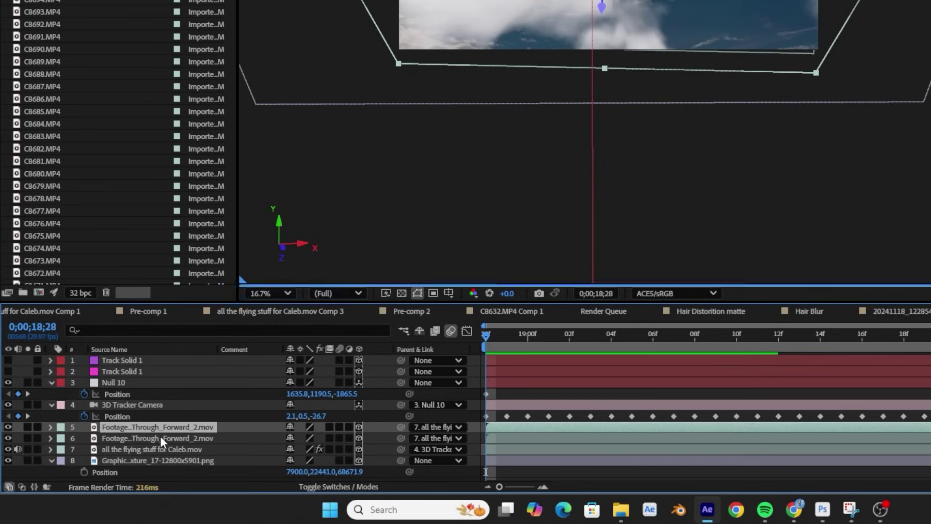
drag(80, 478, 83, 487)
drag(164, 452, 164, 453)
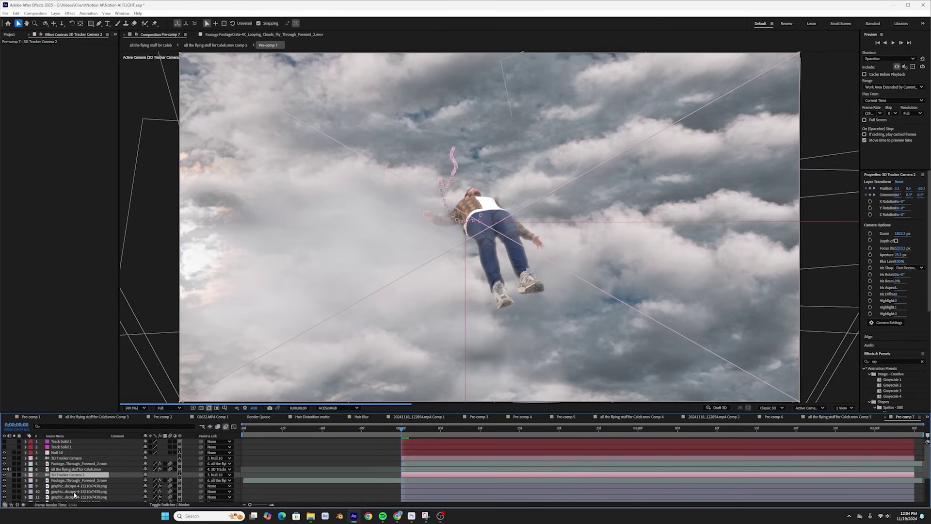
Step: Pre-compose all the background layers into a BG comp
key(ctrl+a)
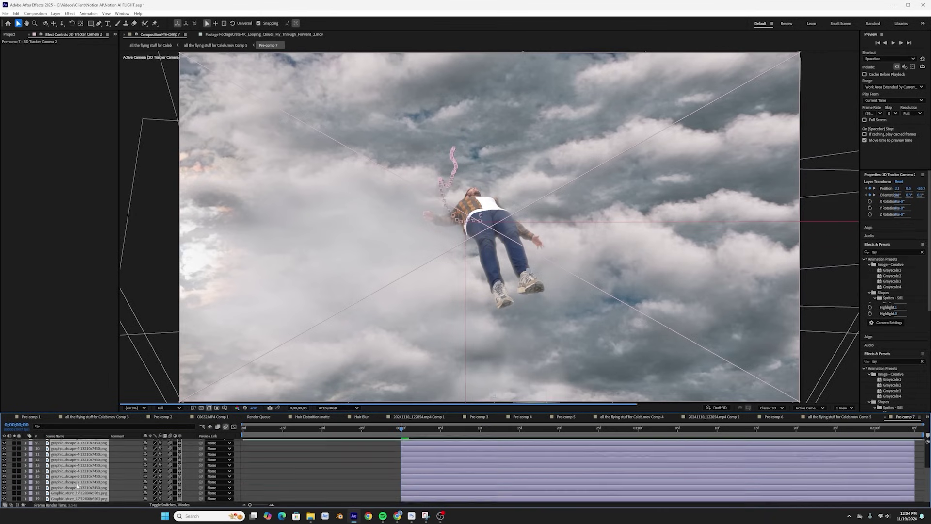
right_click(75, 480)
click(97, 438)
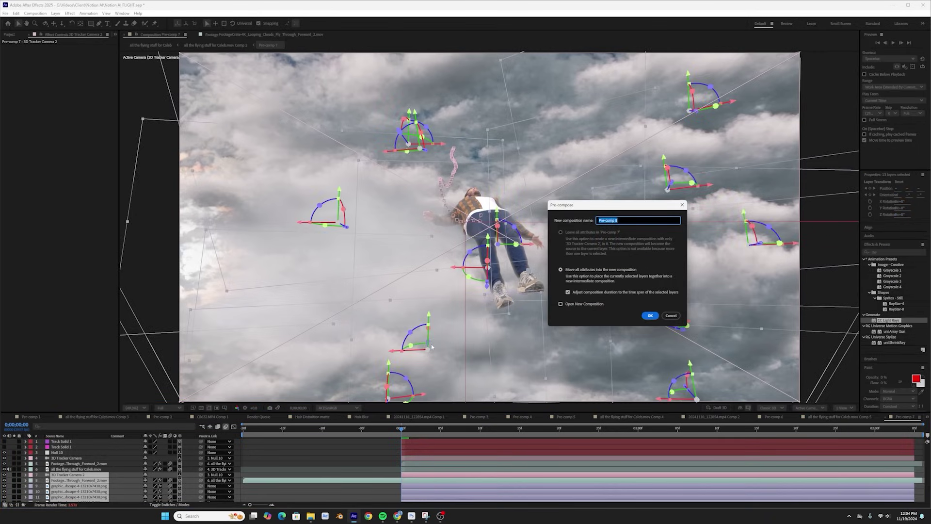
key(Return)
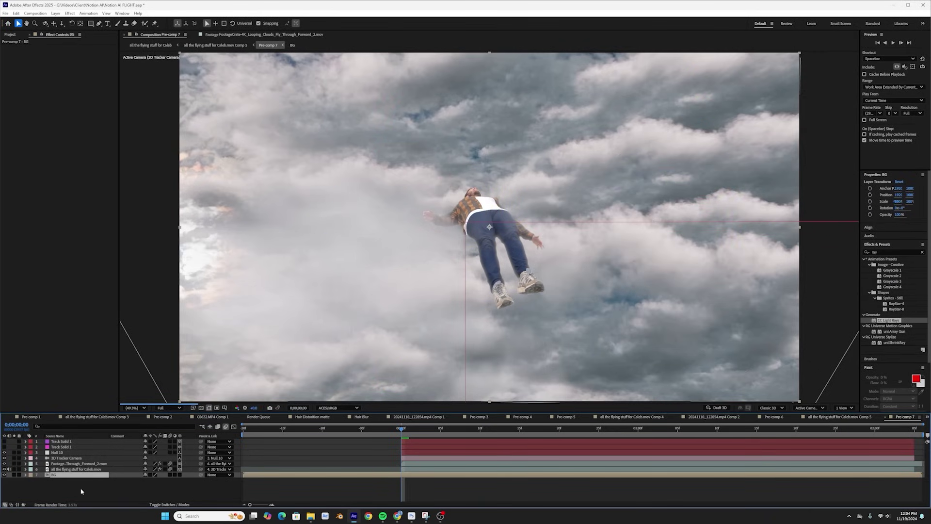
Step: Pre-compose the flyer's foreground layers into a comp named 'FG'
click(66, 457)
shift+click(76, 469)
right_click(76, 467)
click(102, 426)
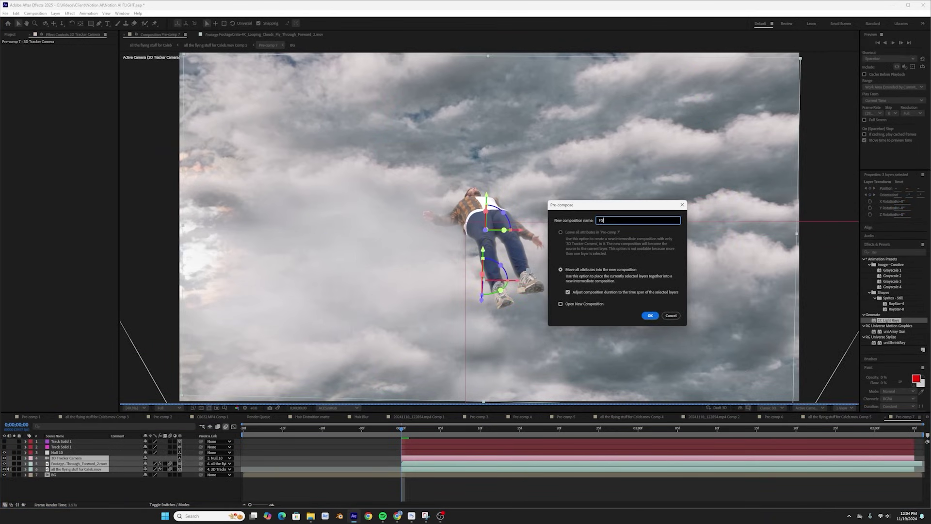
text(FG)
key(Return)
Step: Apply the RG VFX Supercomp effect to the shot
click(70, 13)
mouse_move(127, 283)
click(233, 408)
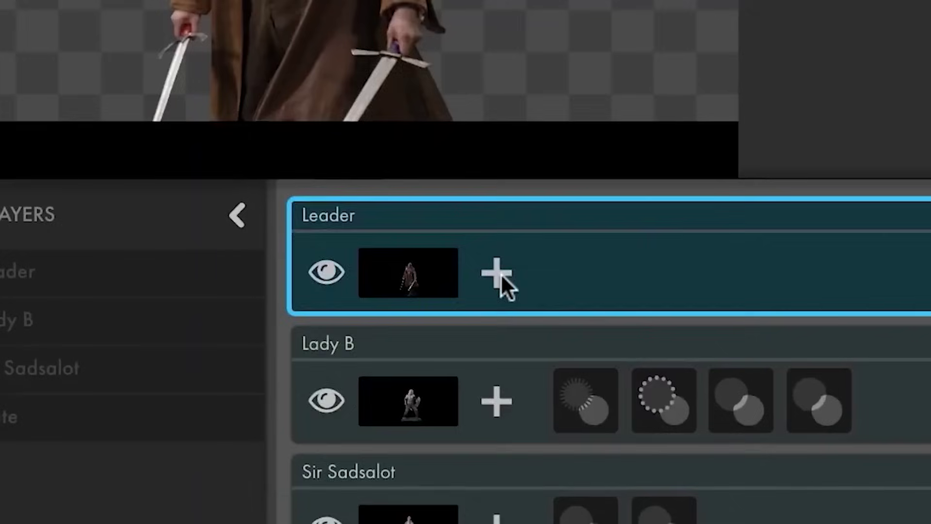
Step: Add Light Wrap to the Leader and FG layers in the Supercomp panel
click(497, 273)
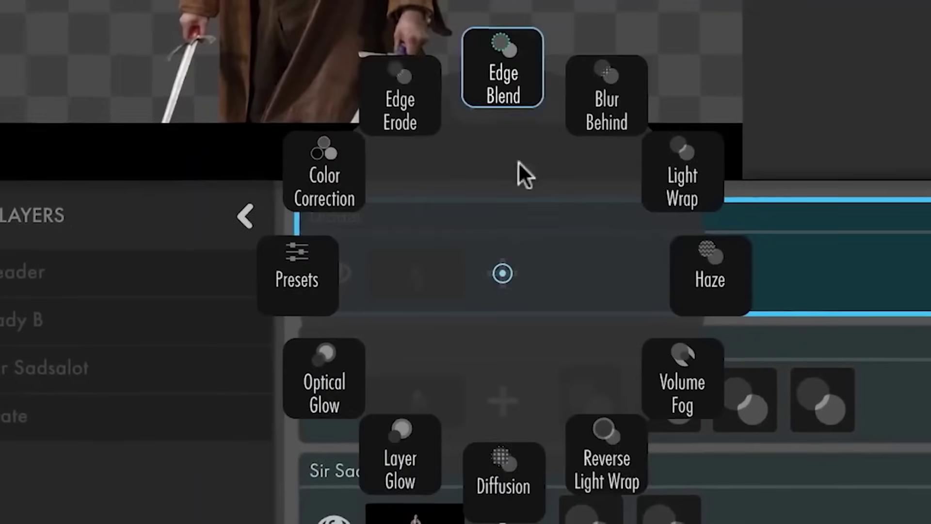
click(693, 193)
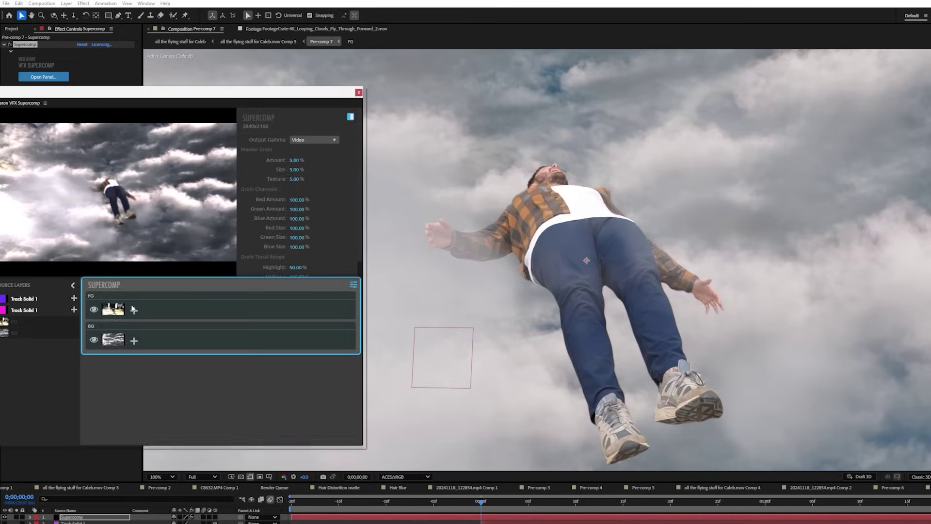
click(134, 311)
click(180, 289)
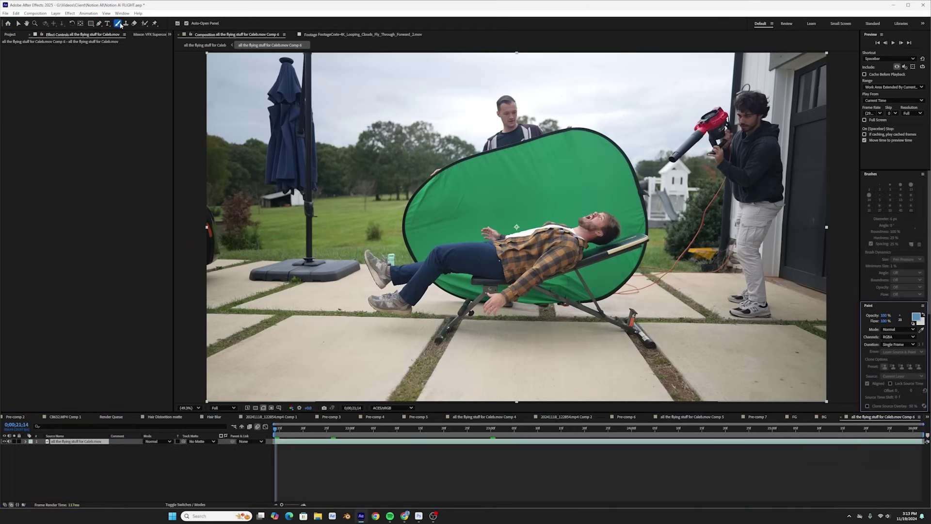
Step: Roto Brush the person, including his shoe, and download the dusk sky extension image
click(144, 24)
double_click(388, 291)
drag(375, 286, 406, 290)
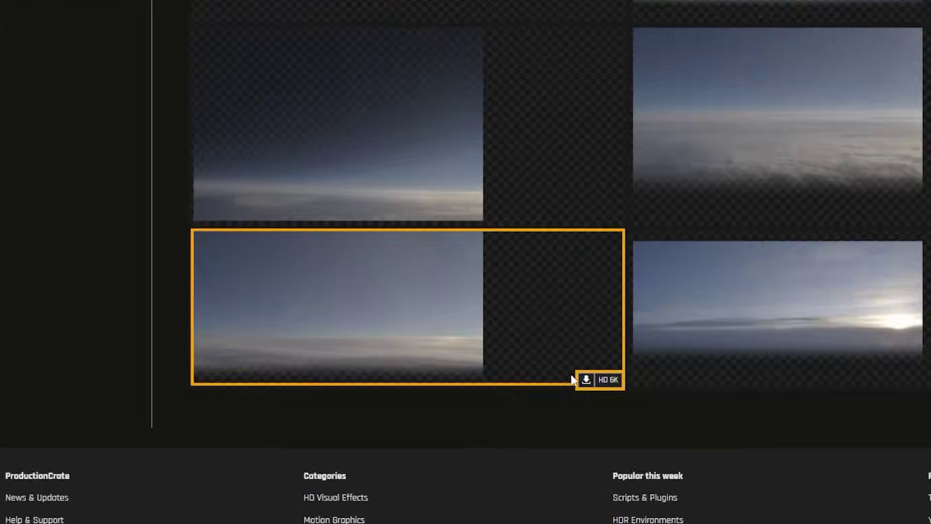
click(510, 416)
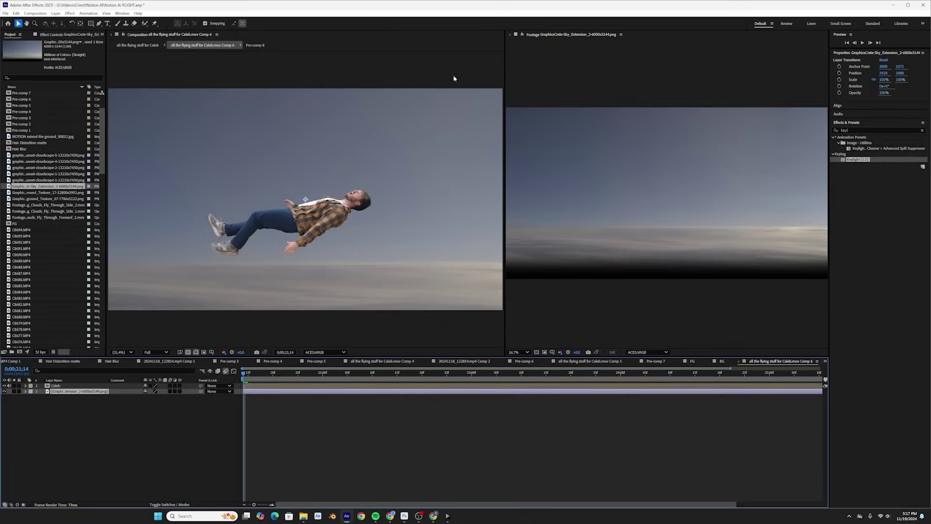
Step: Put the sky behind the person as a 3D layer and add a camera with a position keyframe
click(528, 35)
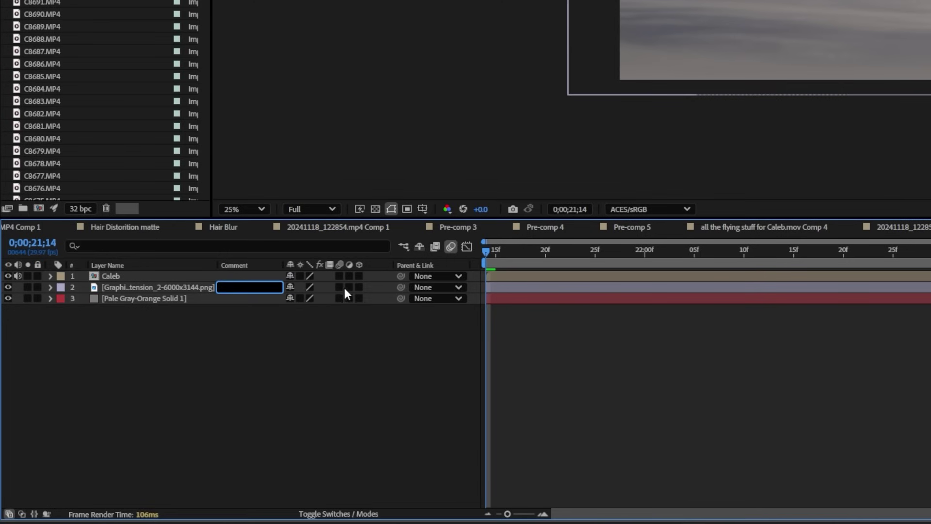
click(178, 391)
key(ctrl+alt+shift+c)
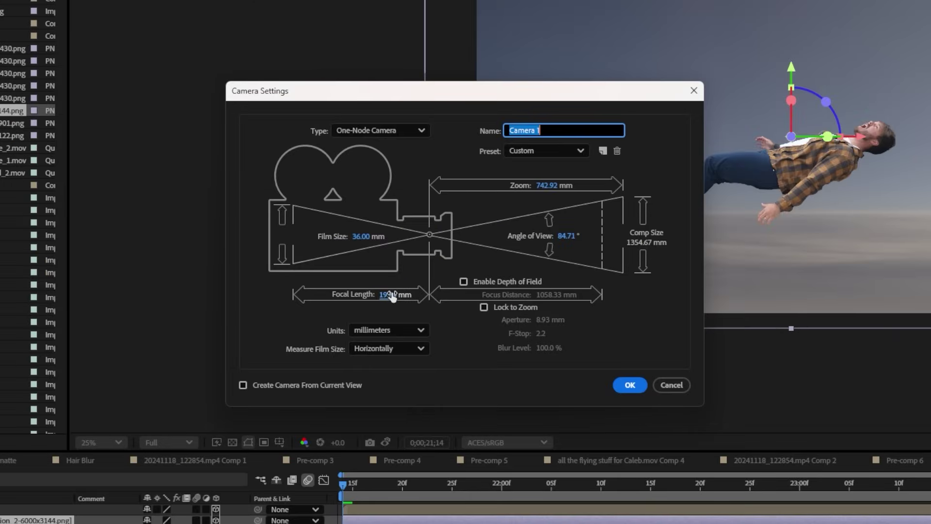
key(Return)
key(p)
click(127, 208)
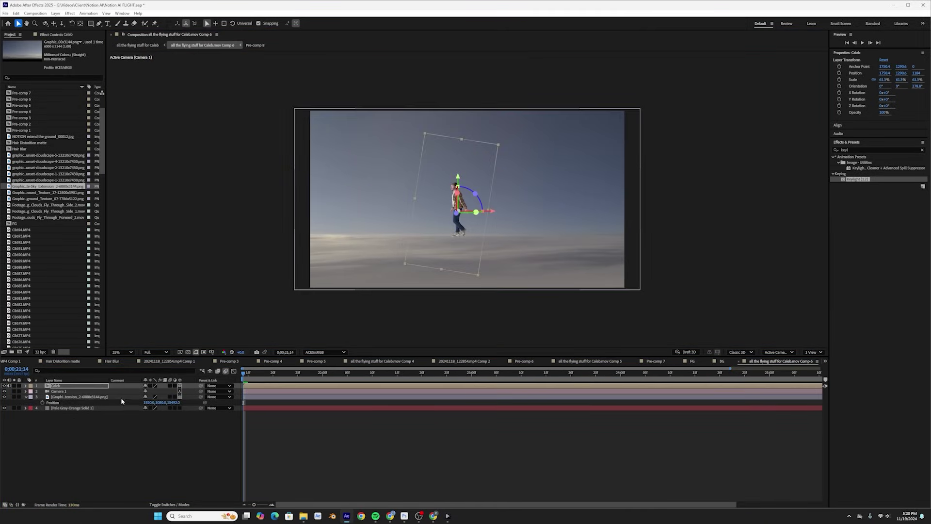
Step: Keyframe the person's position so they fly upward to Y 791.6, ready for speed easing
key(p)
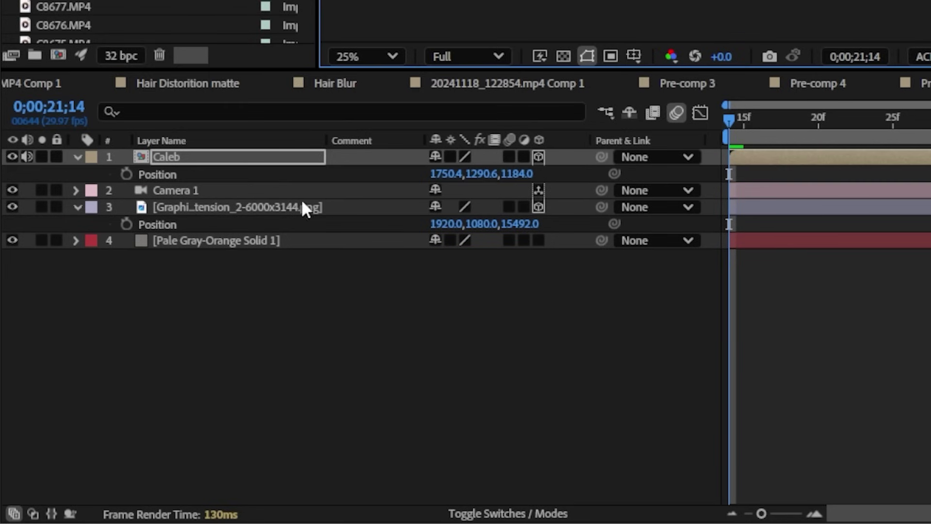
click(337, 156)
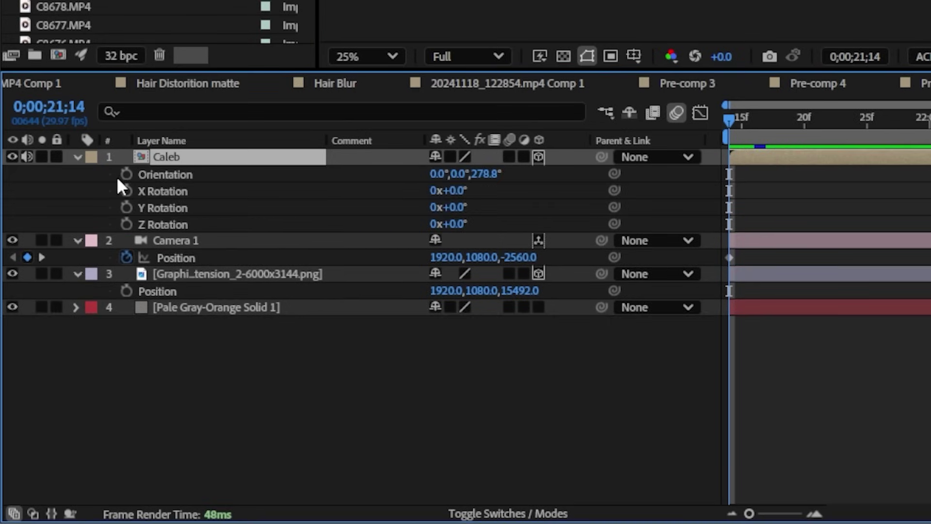
click(119, 181)
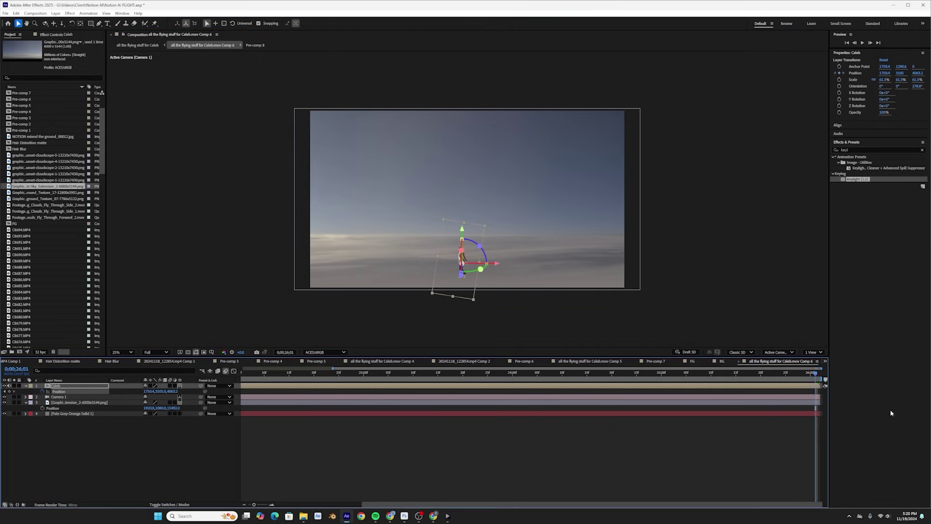
drag(462, 243, 463, 231)
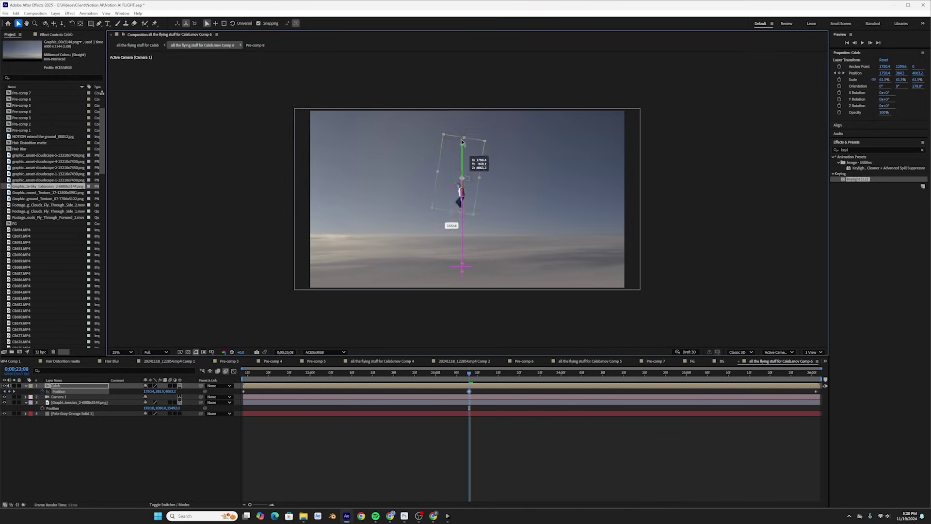
drag(464, 161, 464, 161)
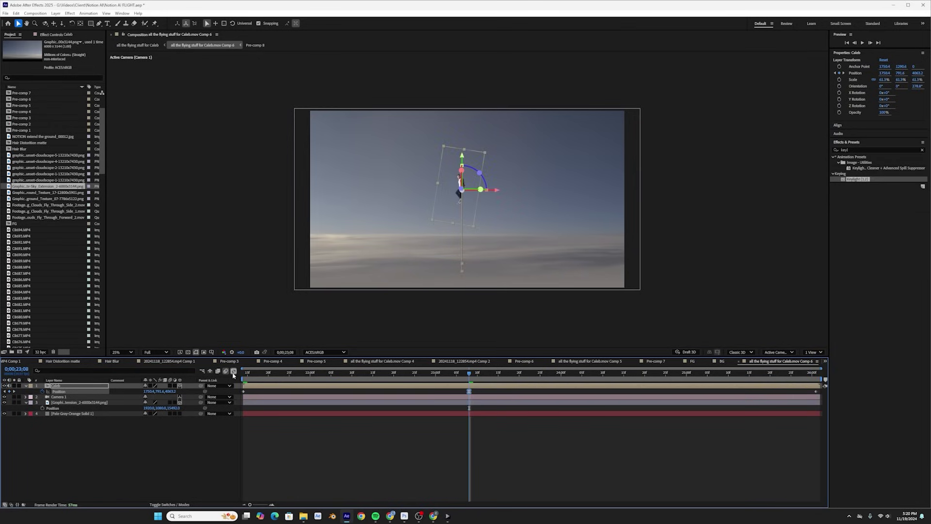
key(shift+F3)
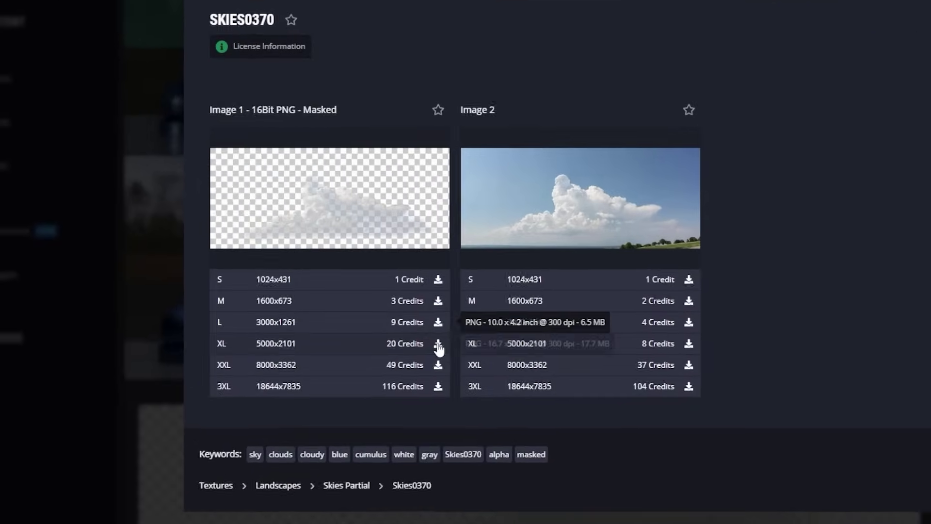
Step: Download the masked SKIES0370 cumulus cloud image at XL size
click(438, 345)
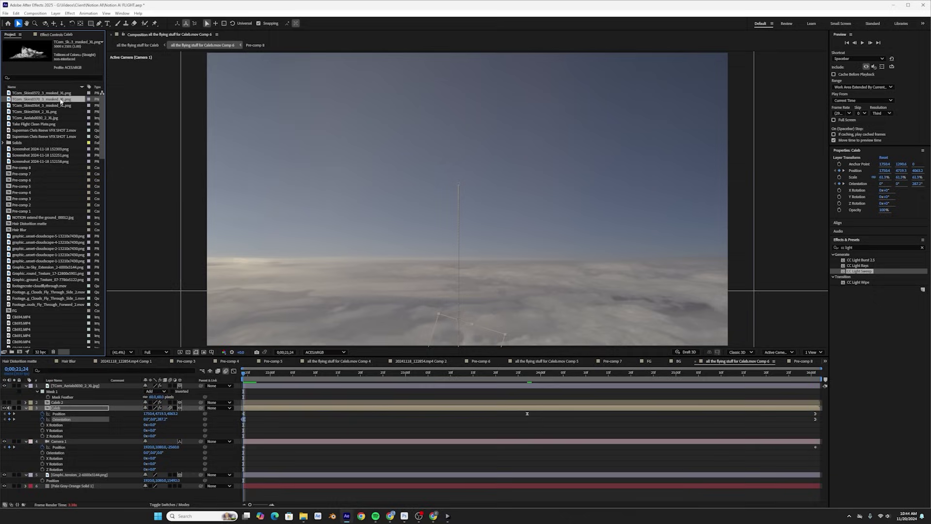
Step: Add the cumulus cloud PNG as a 3D layer and parent Camera 1 to Null 13
drag(68, 385, 83, 384)
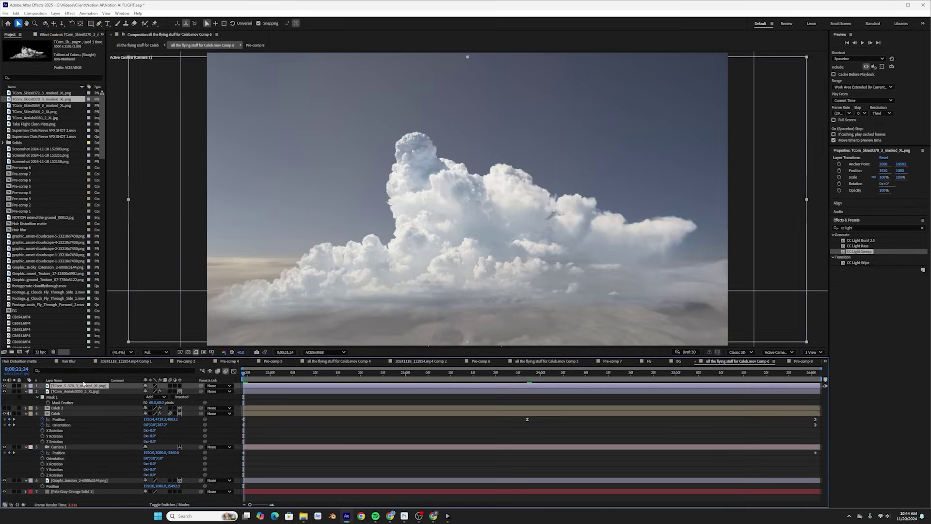
click(179, 386)
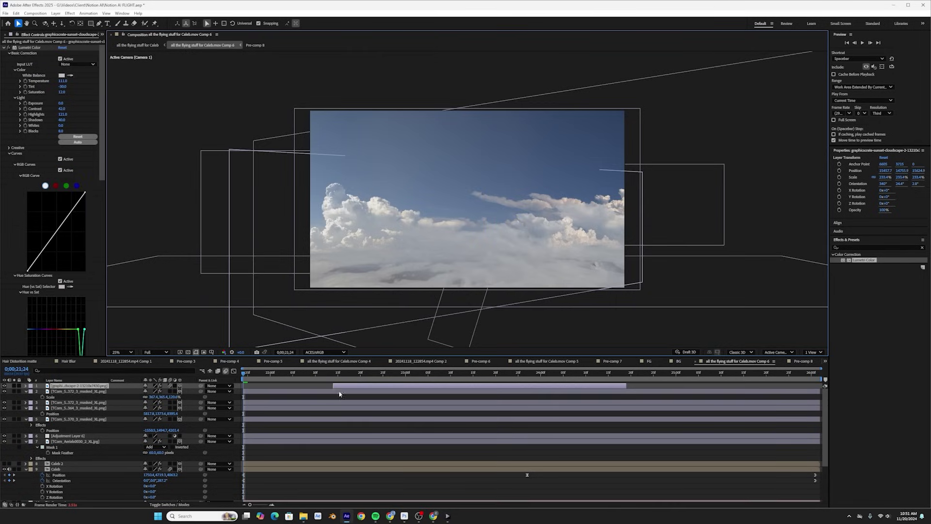
drag(201, 386, 78, 391)
click(218, 386)
click(235, 392)
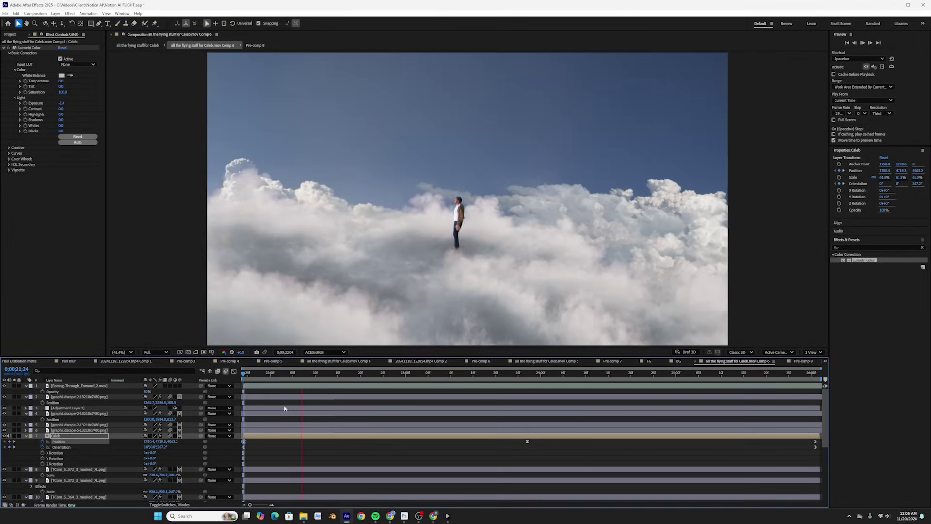
scroll(69, 455, down, 5)
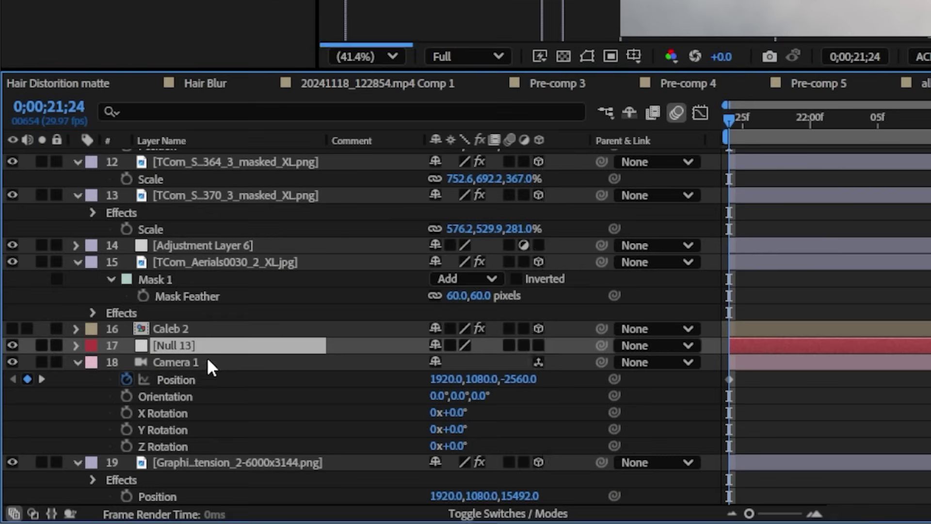
drag(602, 363, 184, 345)
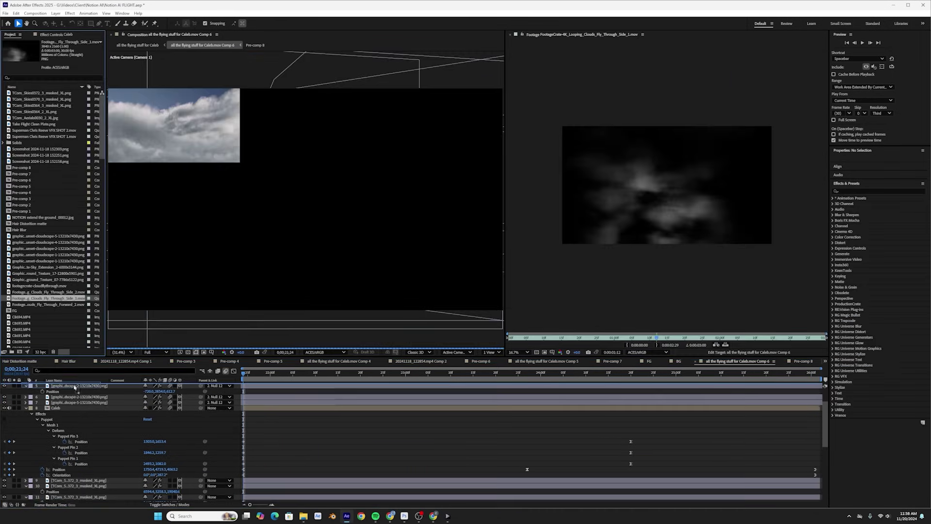
Step: Add the Looping Clouds footage, scale it to 191.2%, shift it earlier, and keyframe its opacity
drag(74, 386, 74, 390)
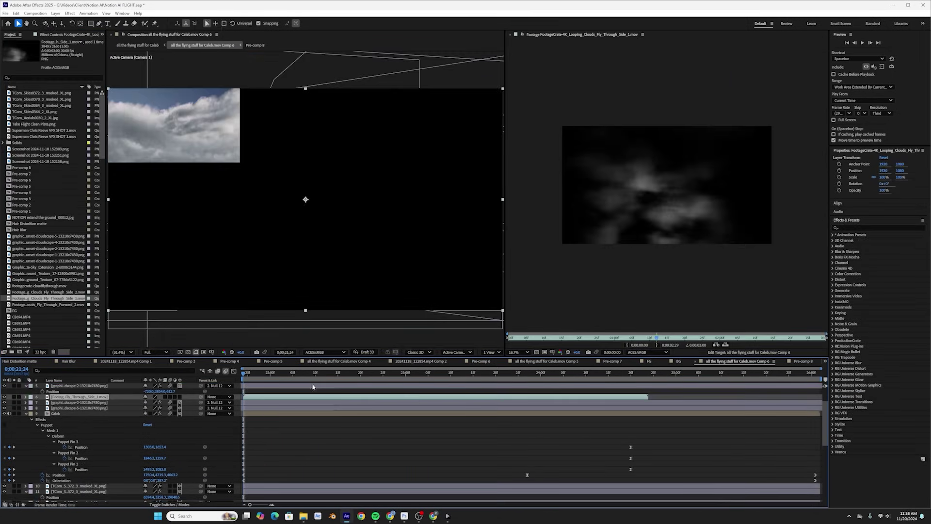
click(360, 372)
drag(614, 199, 748, 202)
key(Home)
drag(357, 396, 307, 396)
key(space)
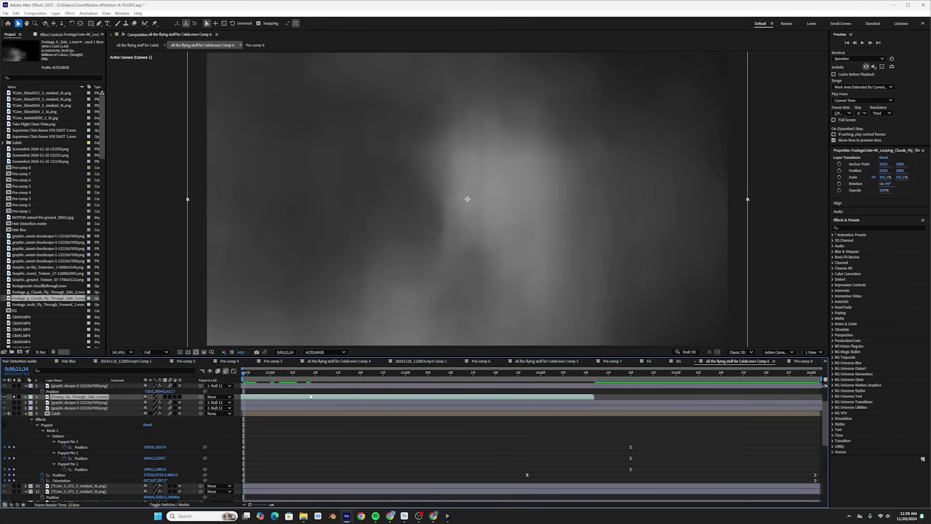
key(alt+shift+t)
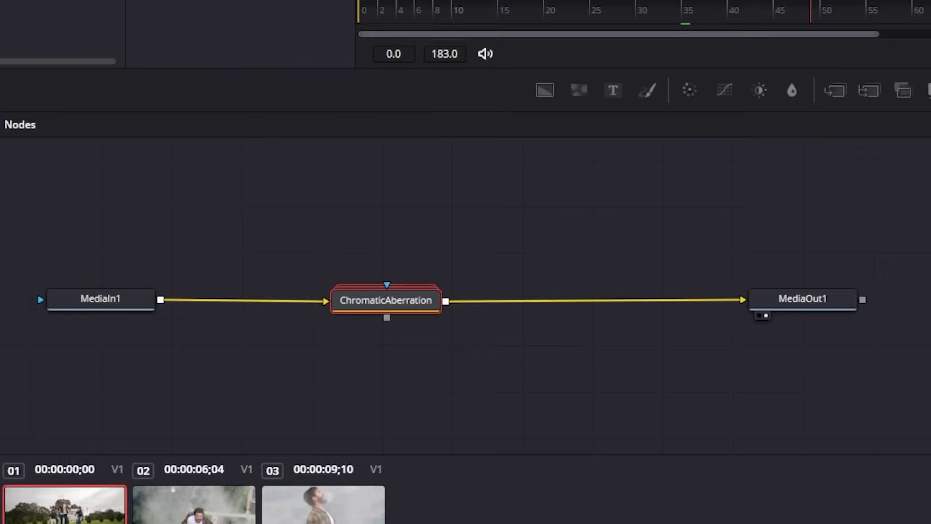
Step: Insert a Grain node between ChromaticAberration and MediaOut1 in the Fusion node chain
key(shift+space)
text(grain)
key(Return)
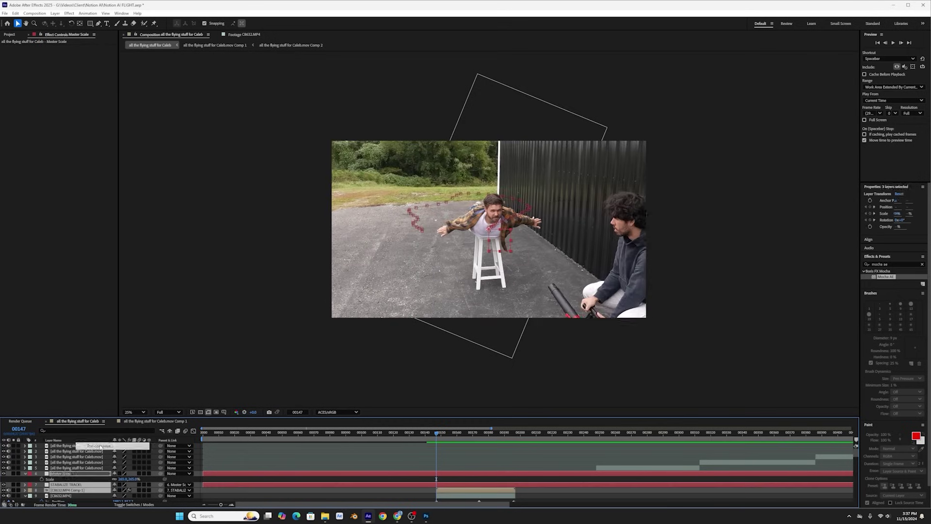
key(ctrl+shift+c)
Step: Pre-compose the Master Scale layers into Pre-comp 1 and apply Directional Blur with 6.6 blur length
key(Return)
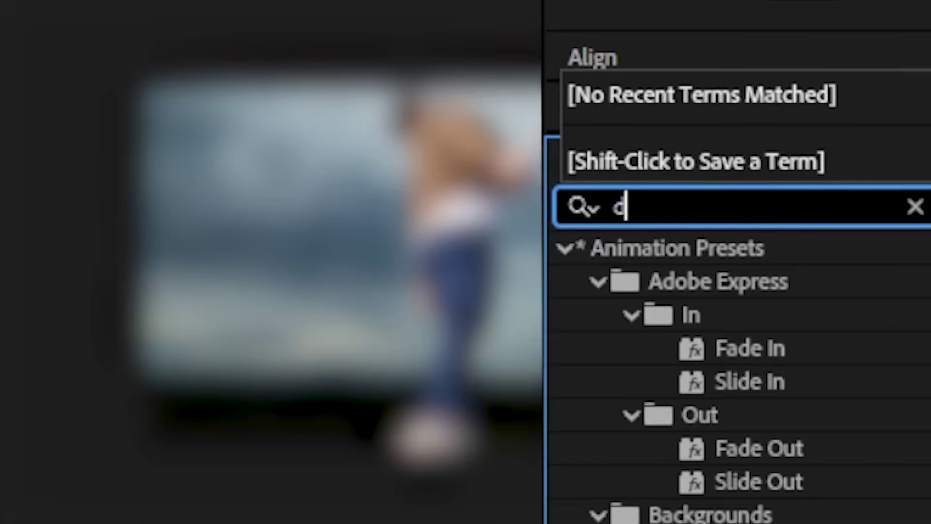
text(irec)
double_click(729, 291)
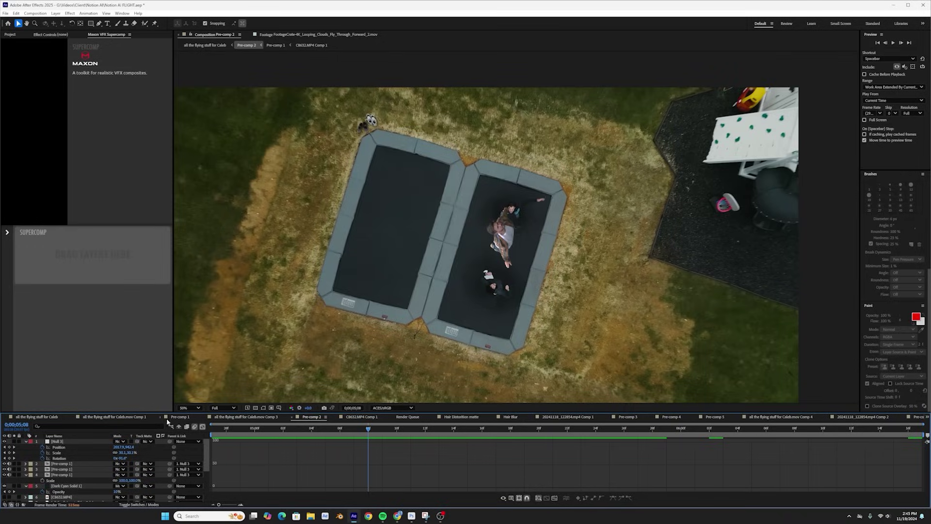
Step: Review the Position, Scale and Rotation curves in the Graph Editor, then return to layer bars
click(76, 456)
click(203, 427)
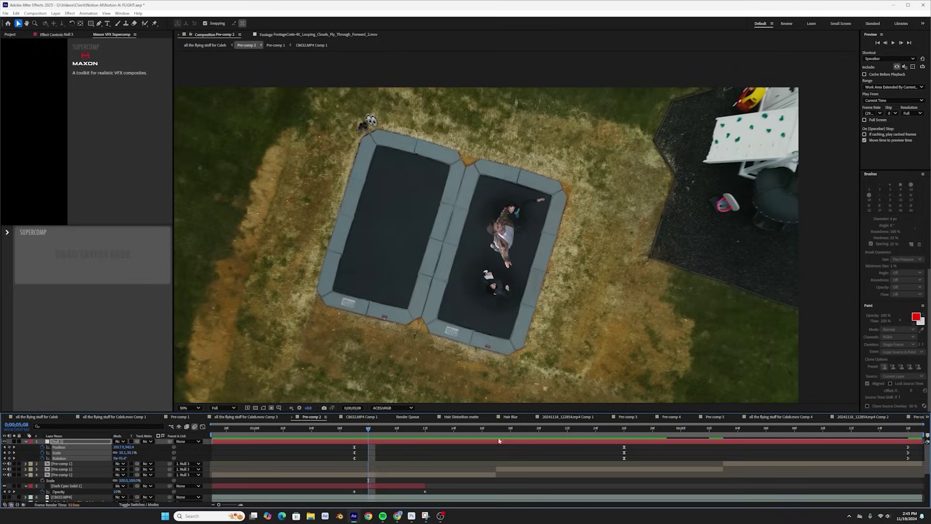